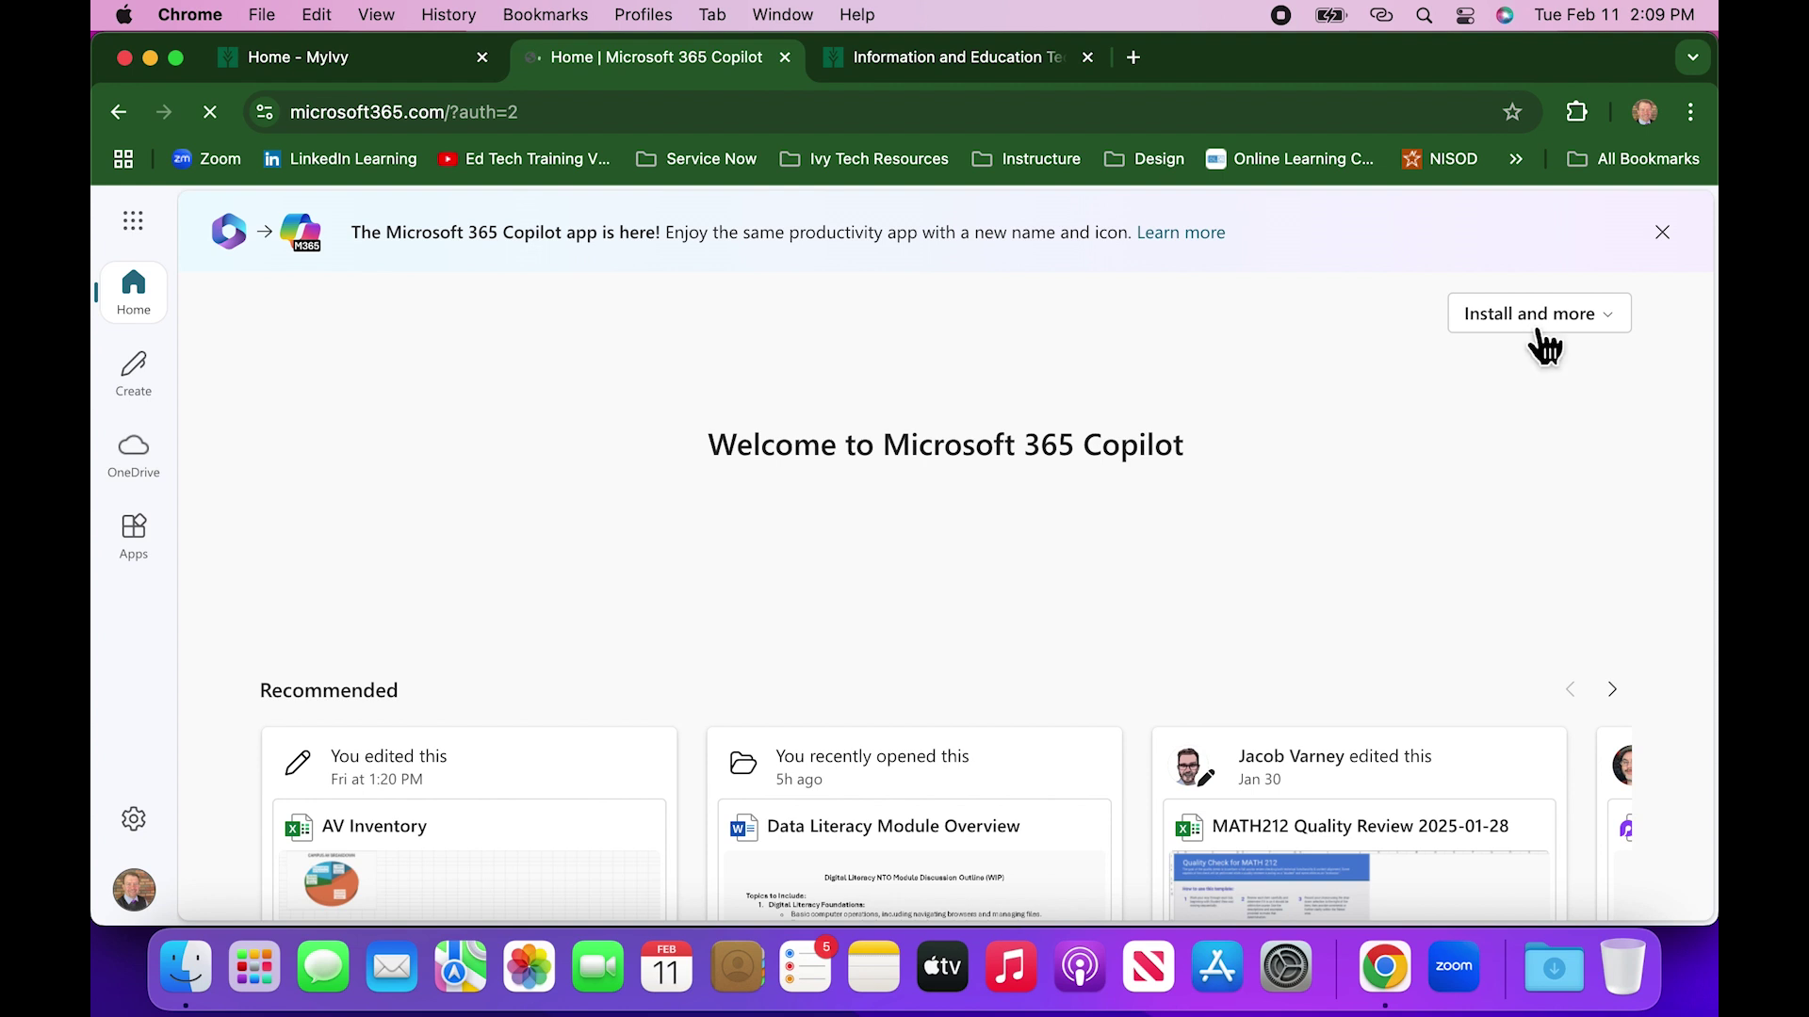
# Step: Download the Office for Mac installer via Install and more > Install Microsoft 365 apps > Install Office
pyautogui.click(1540, 335)
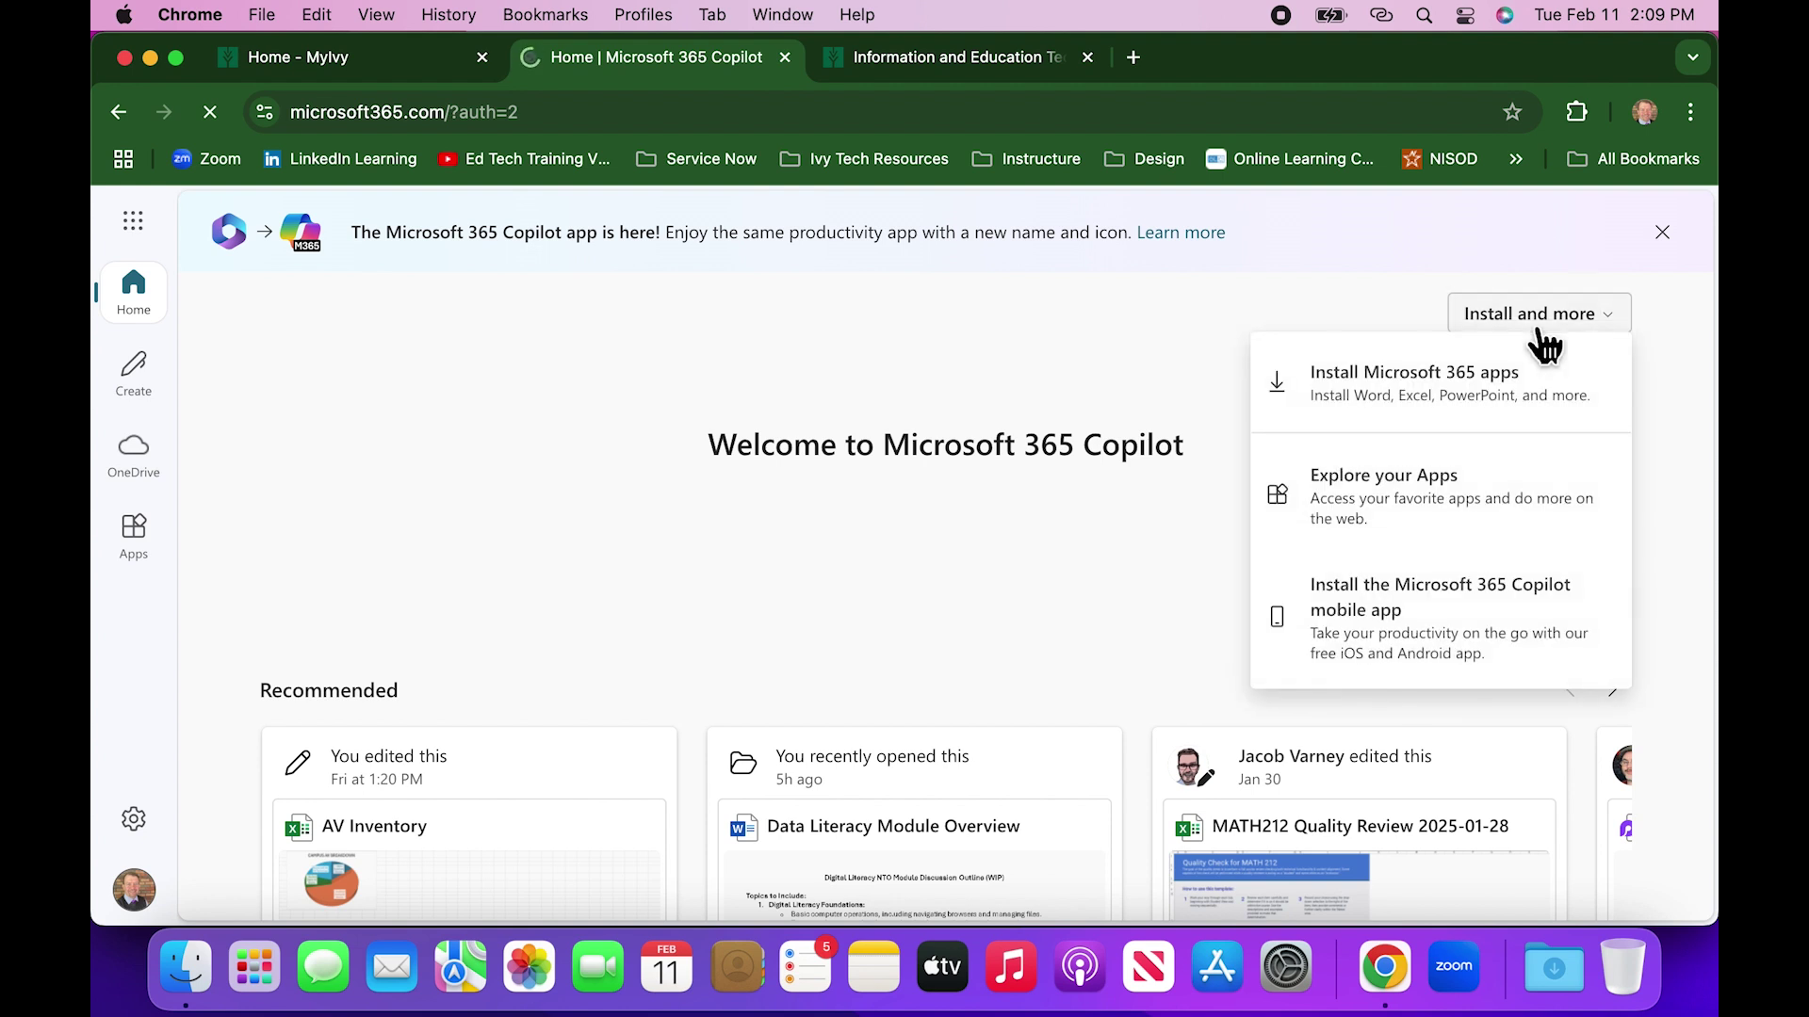
pyautogui.click(1487, 407)
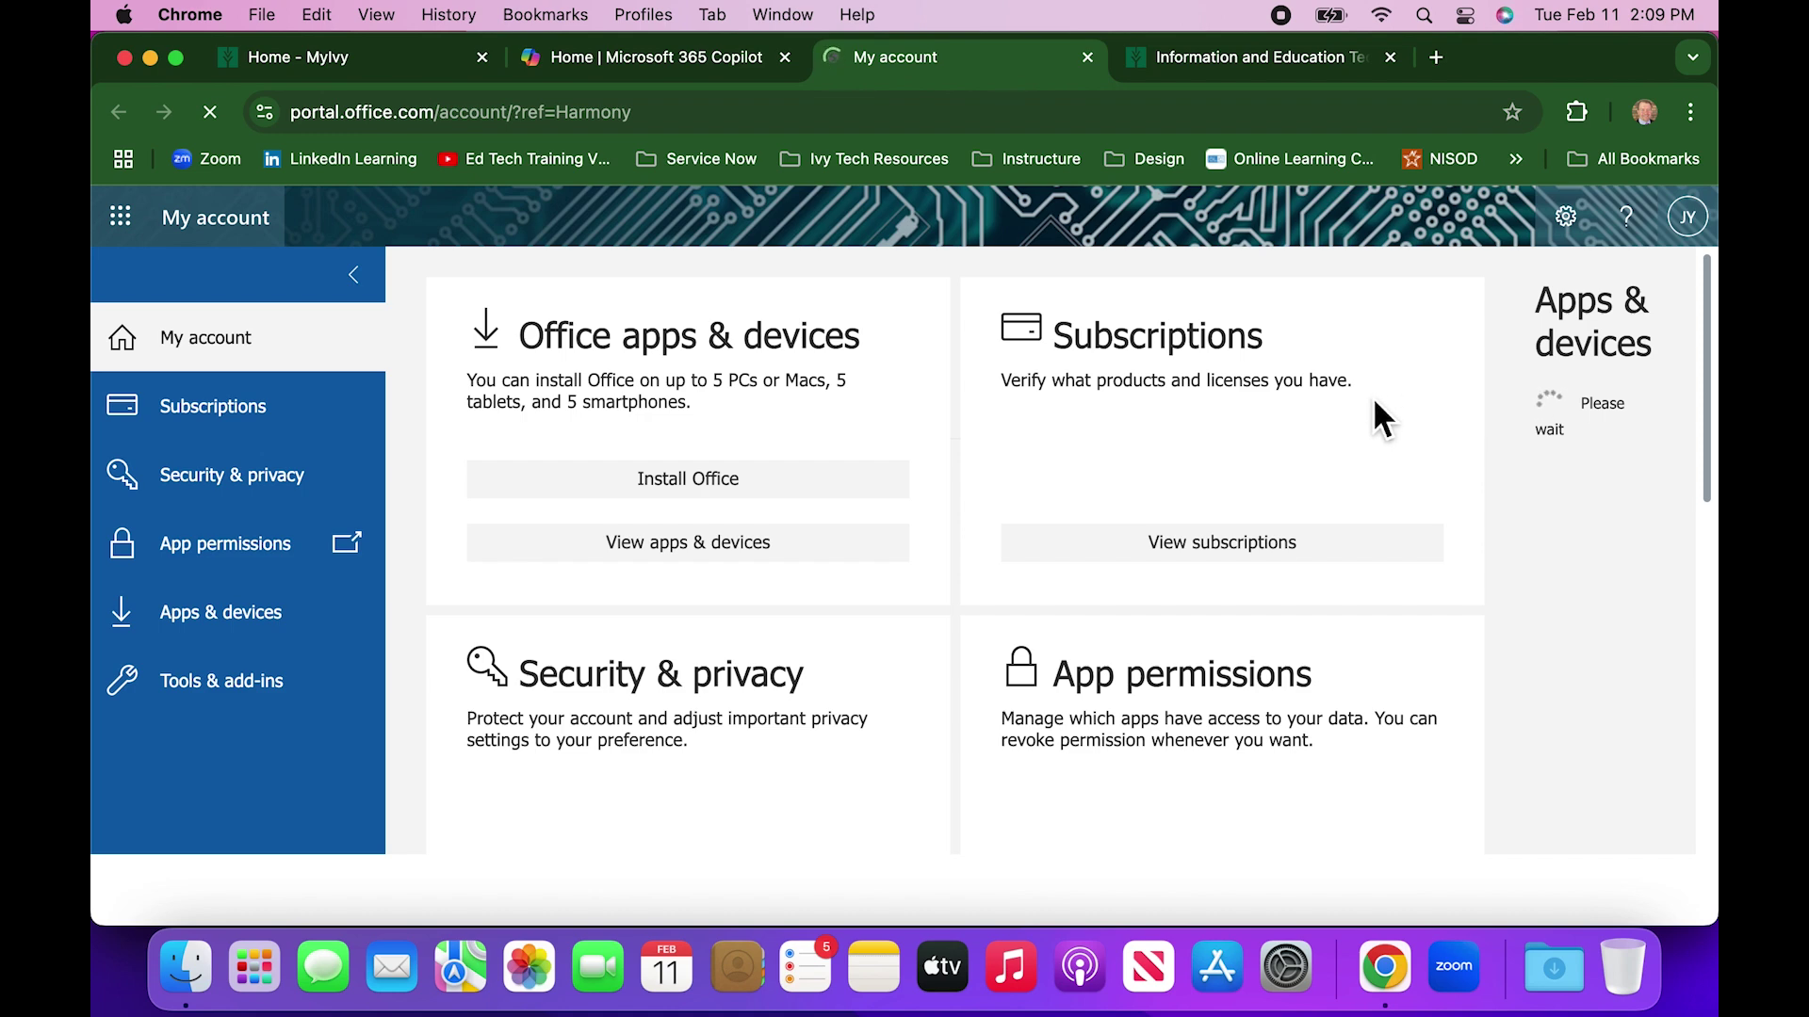
pyautogui.click(721, 494)
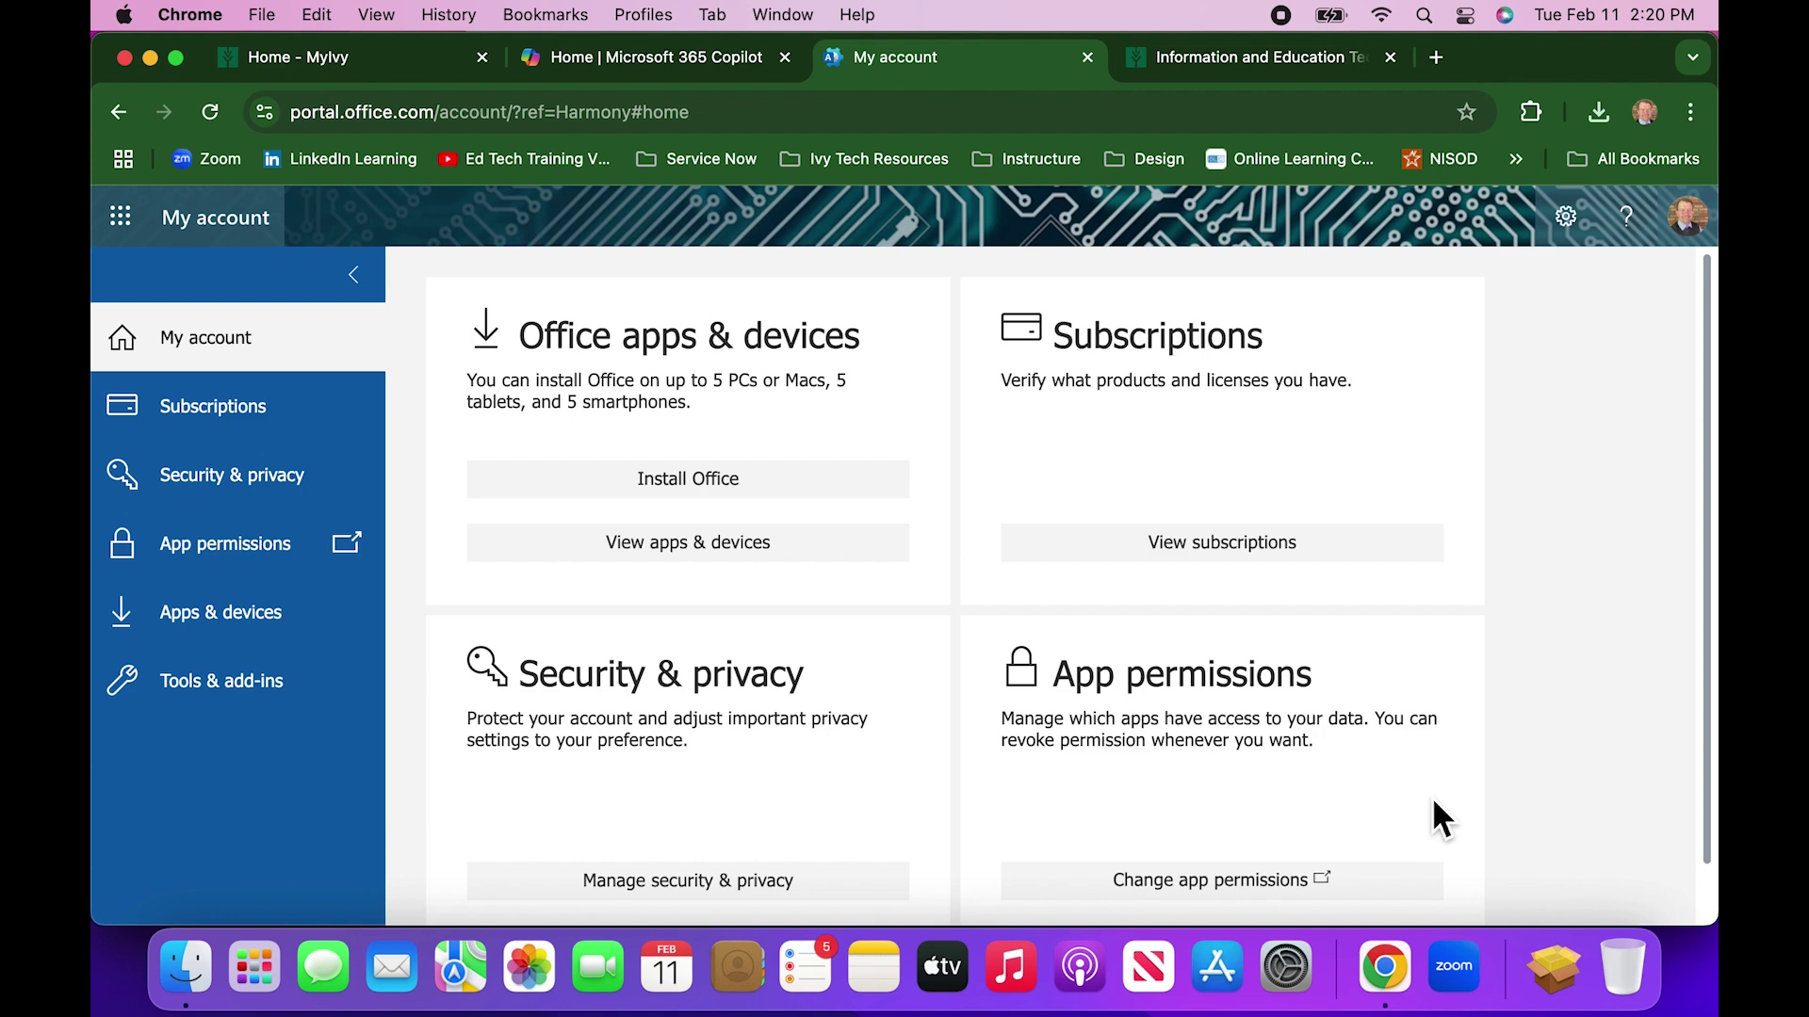
# Step: Launch the downloaded Office installer package and accept the software license agreement
pyautogui.click(1546, 967)
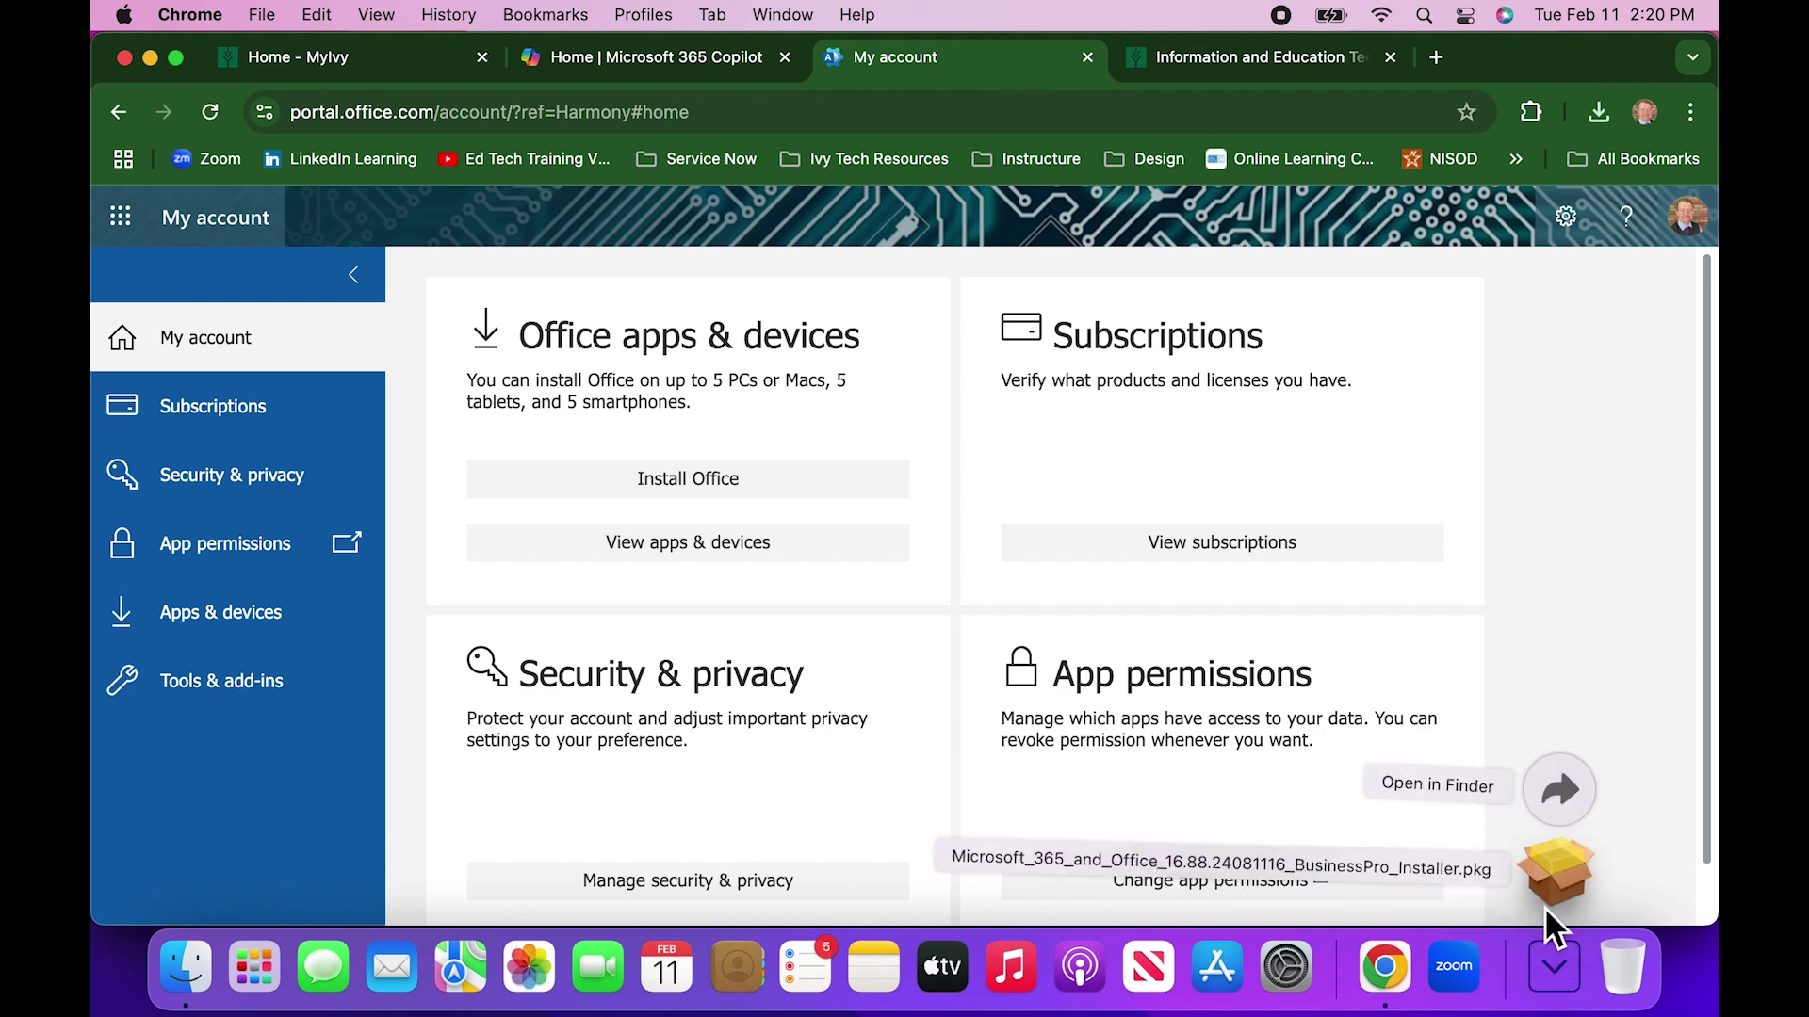
pyautogui.click(1547, 897)
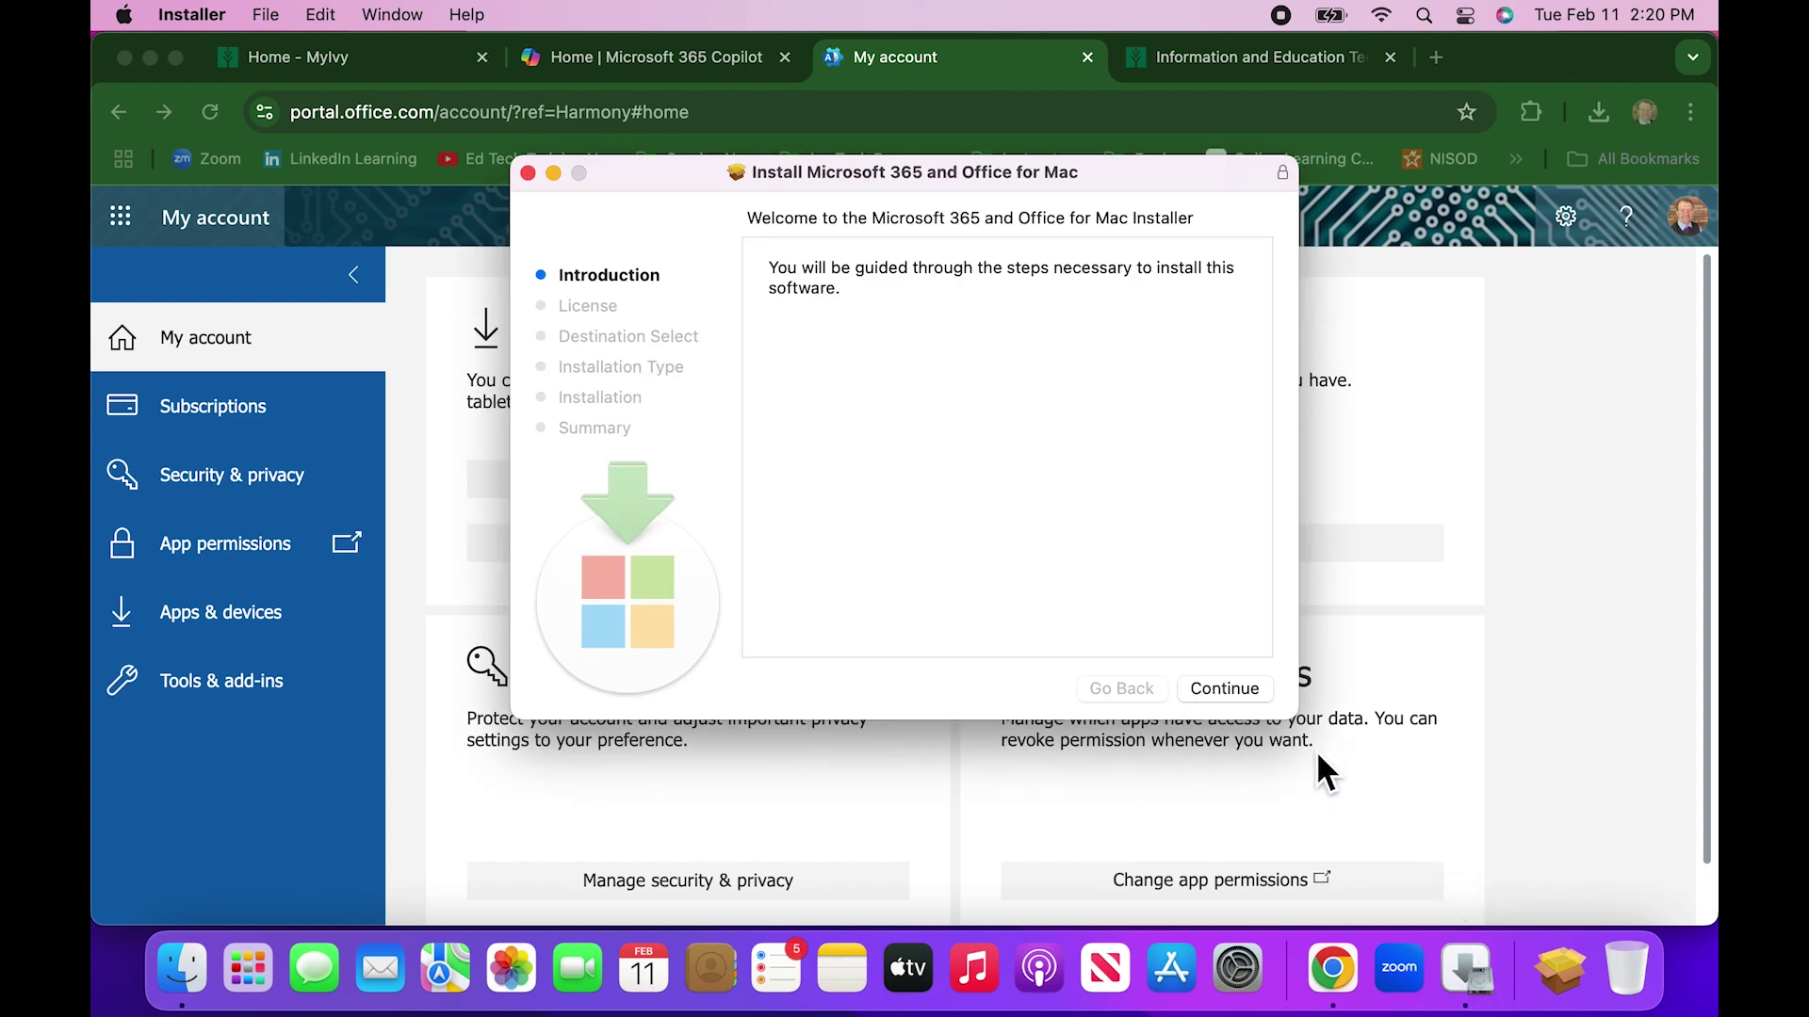
pyautogui.click(1225, 688)
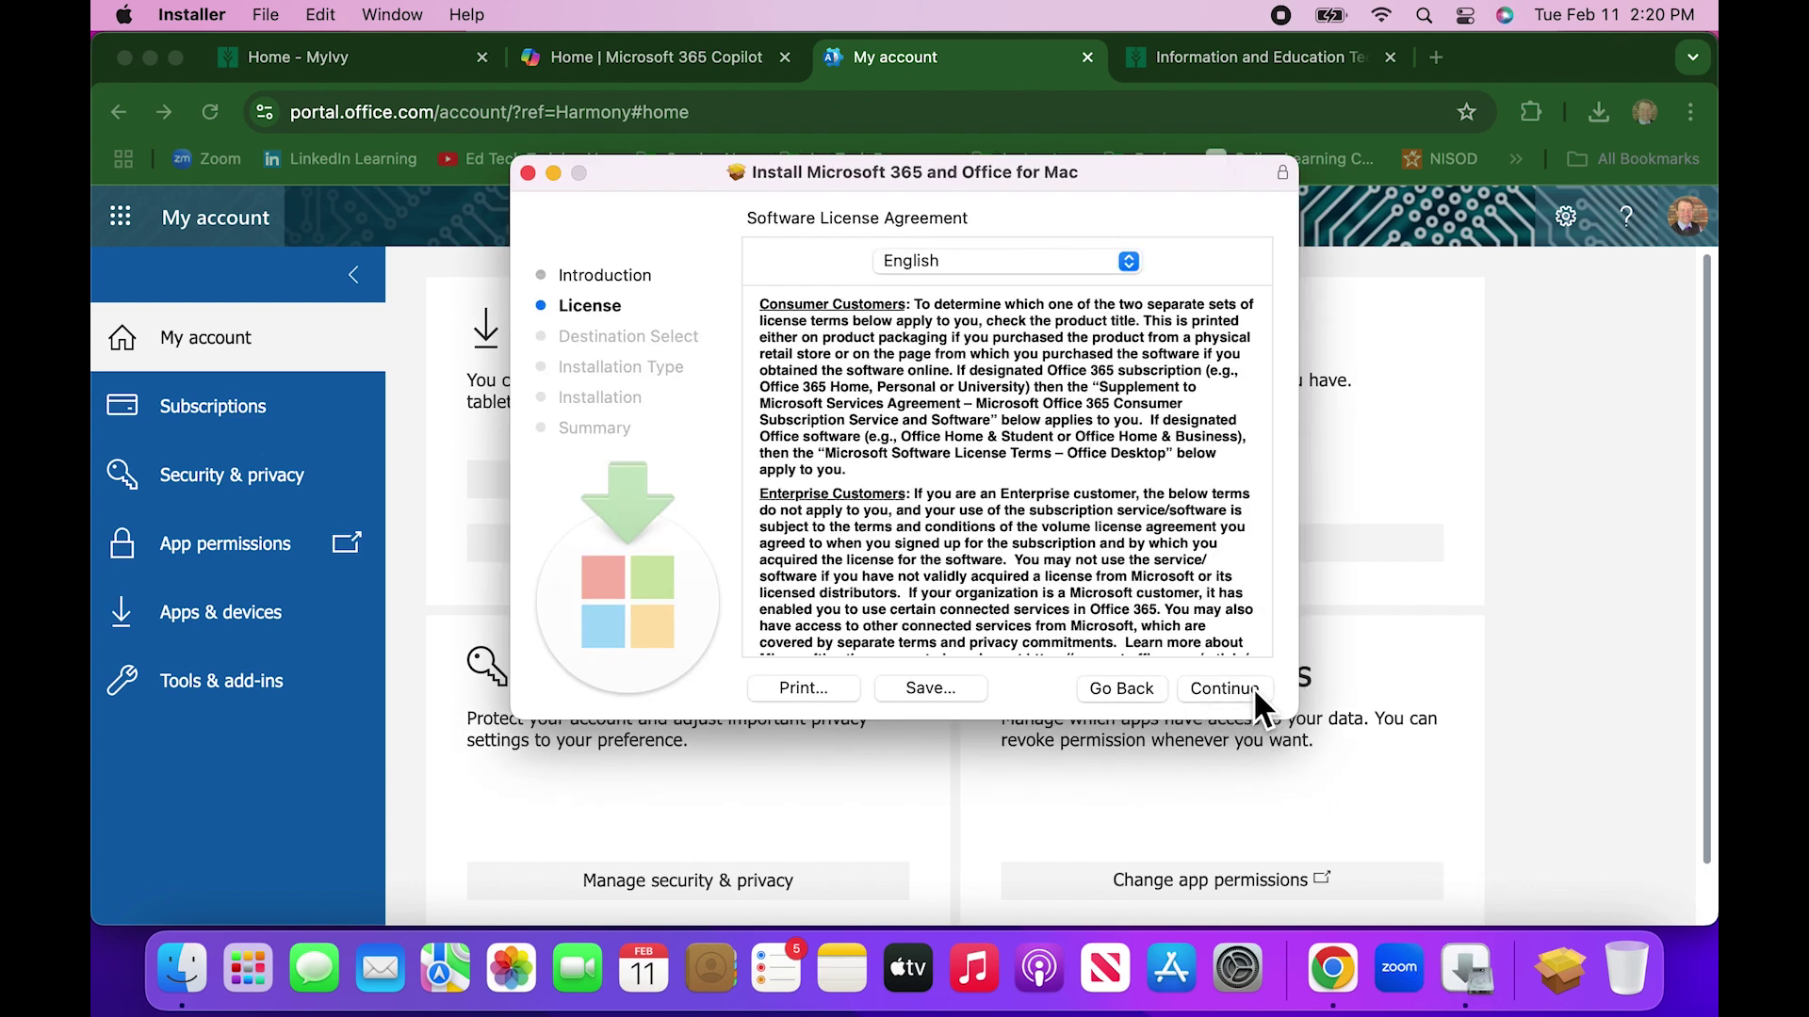
pyautogui.click(1251, 688)
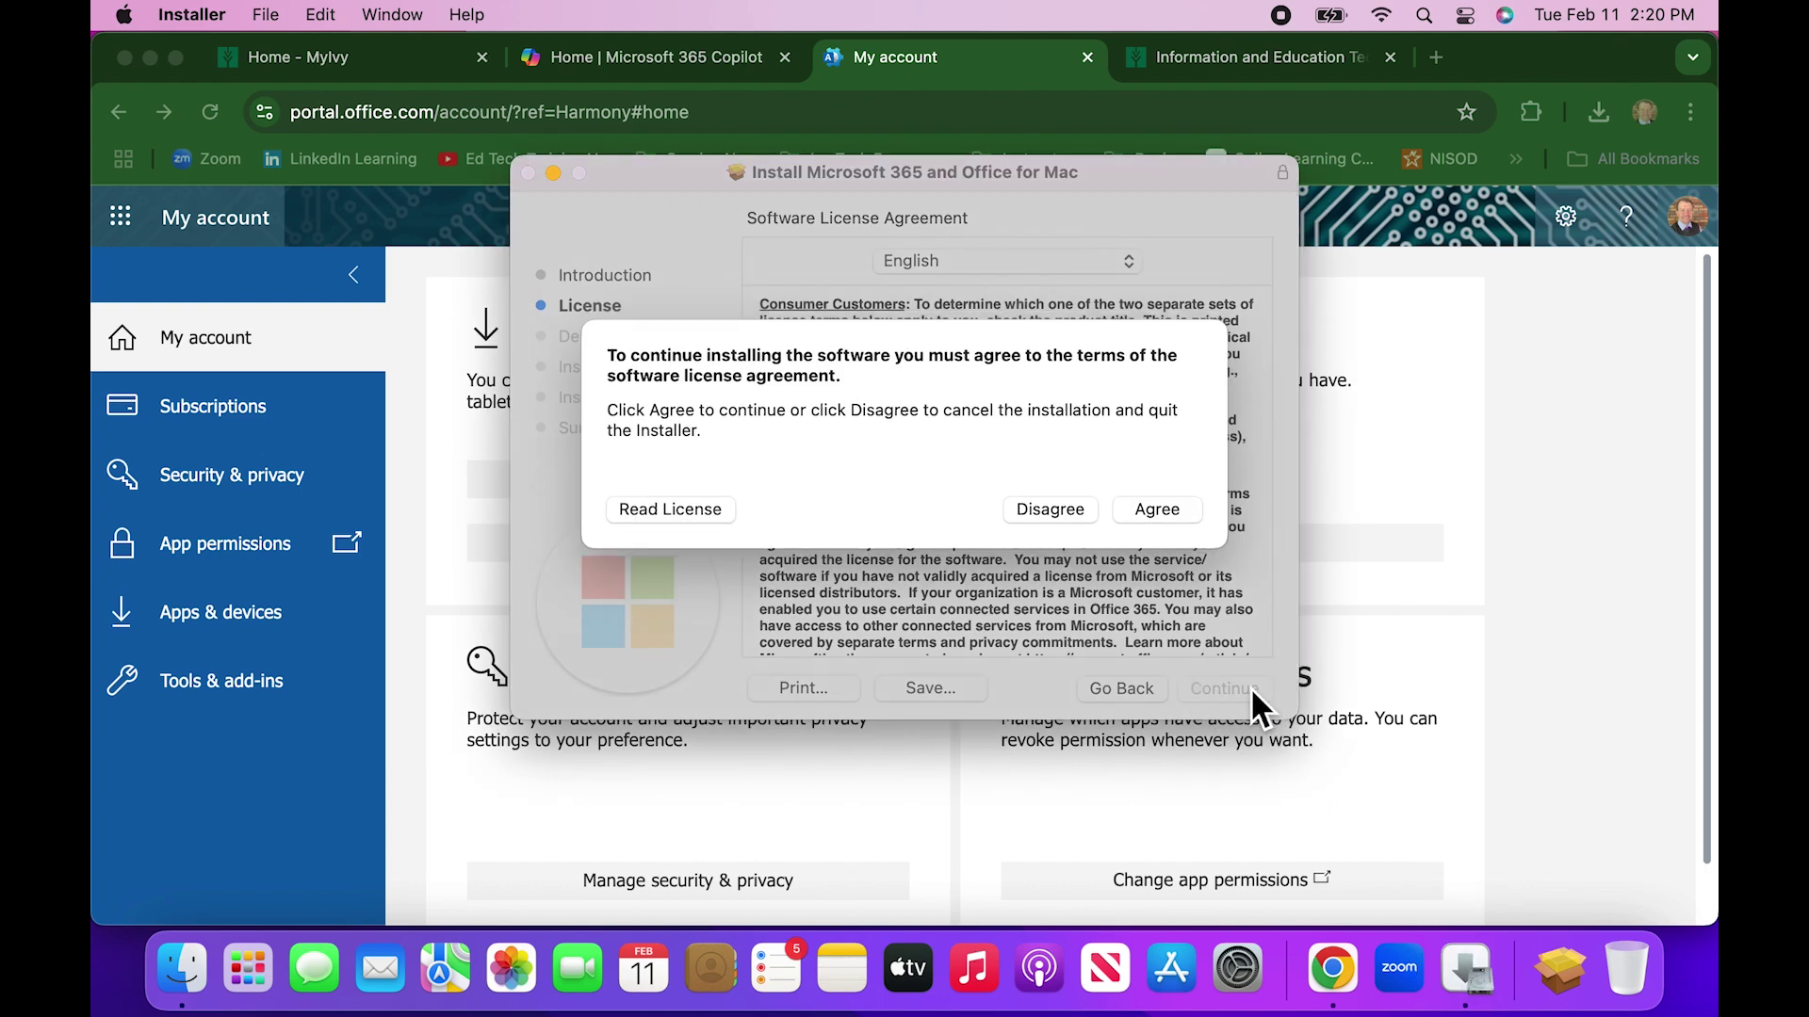
pyautogui.click(1161, 519)
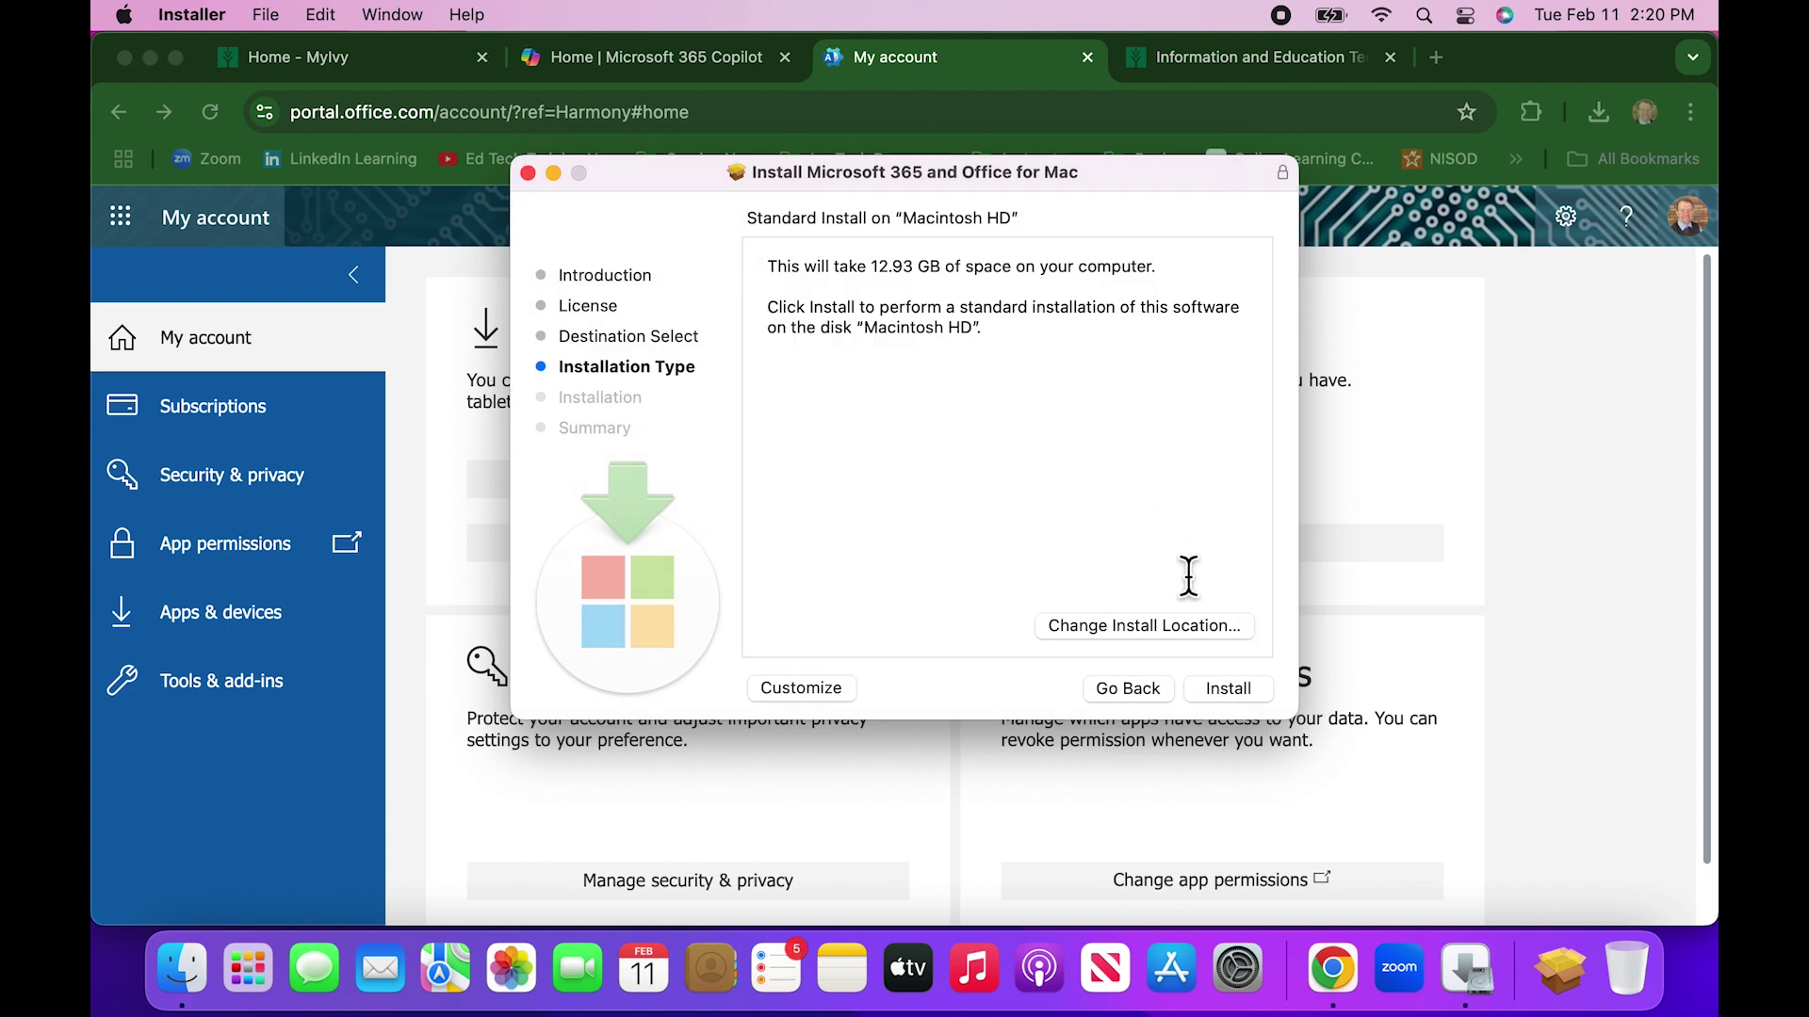
# Step: Run the standard installation on Macintosh HD, authorizing with the admin password, then close the installer
pyautogui.click(1220, 690)
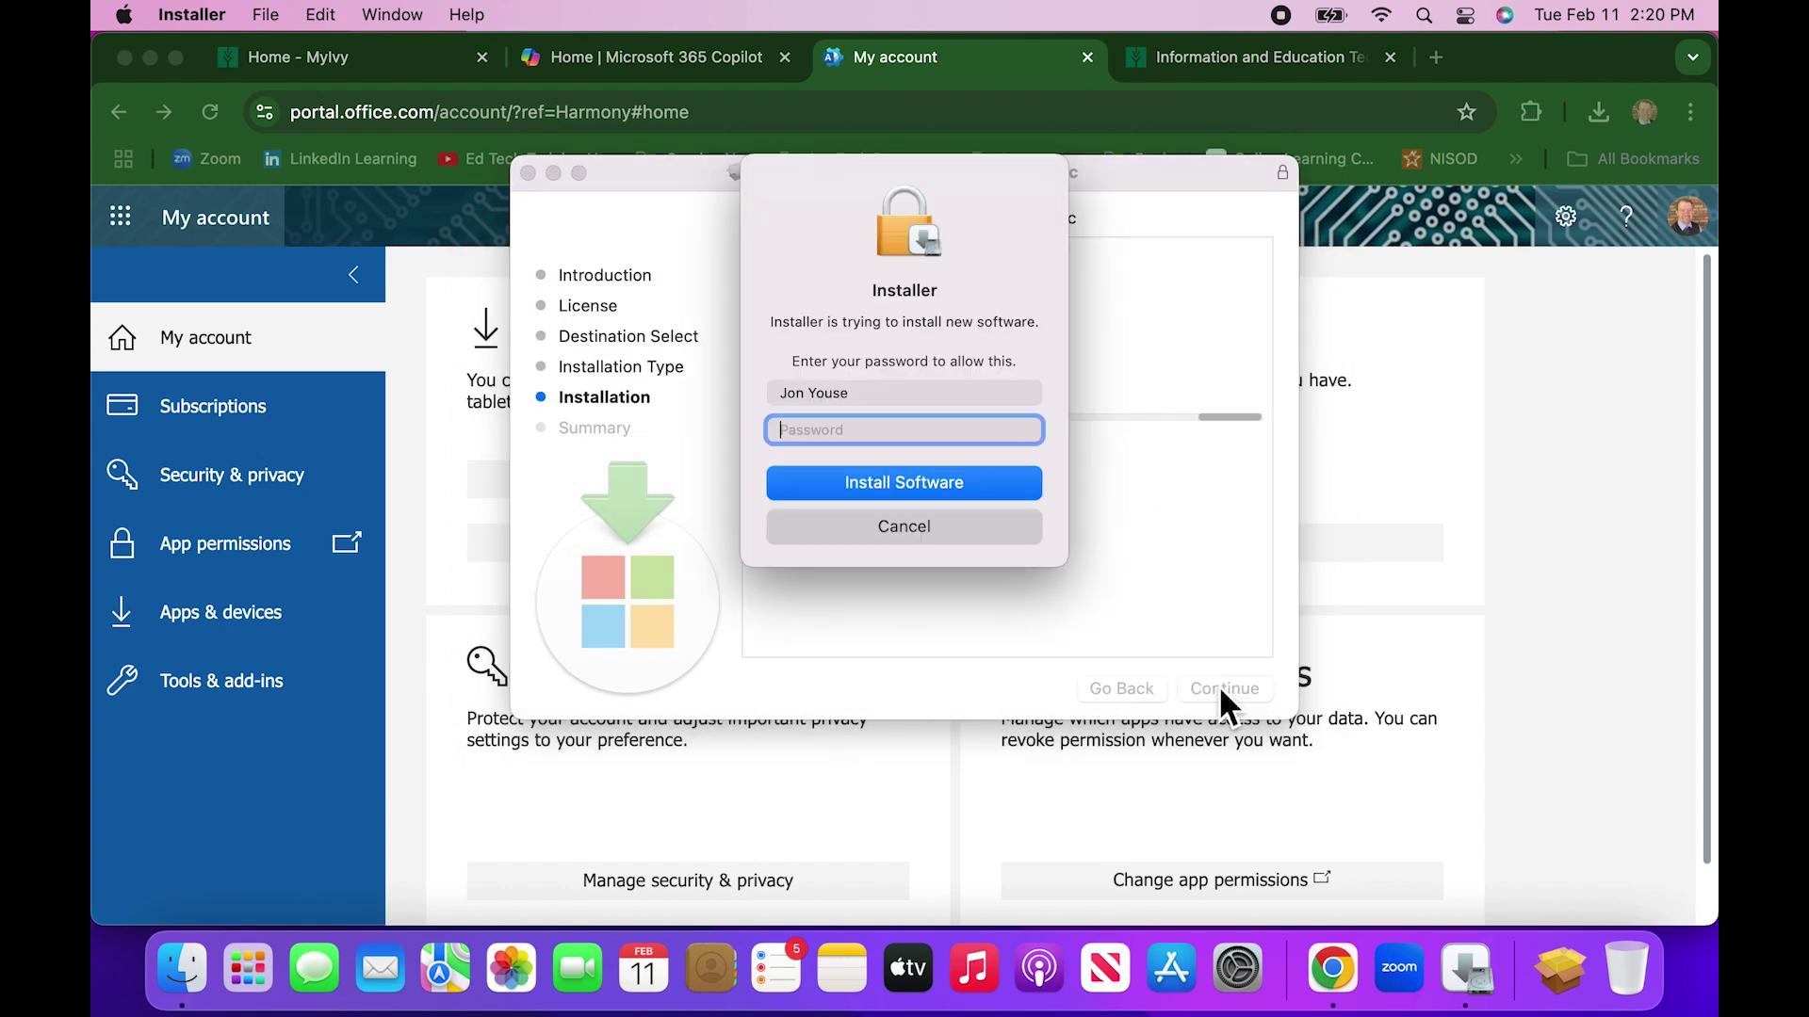
pyautogui.write('**********')
pyautogui.press('Return')
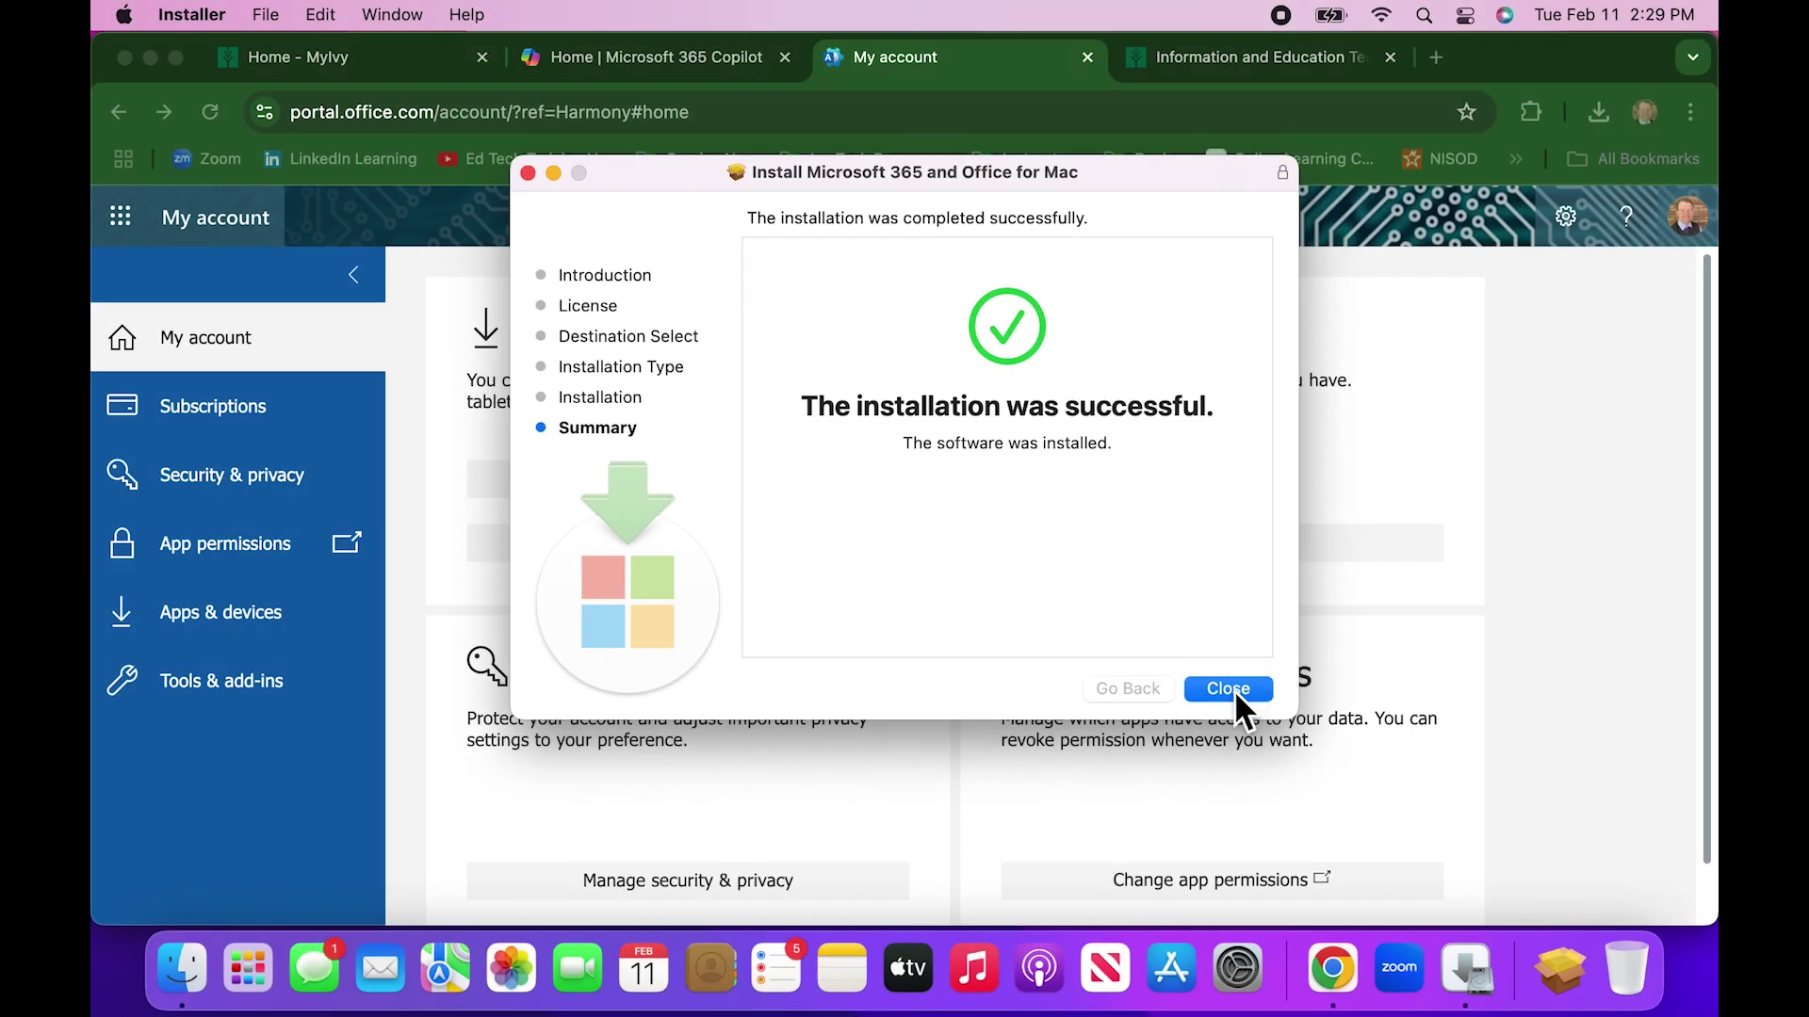
pyautogui.click(1228, 689)
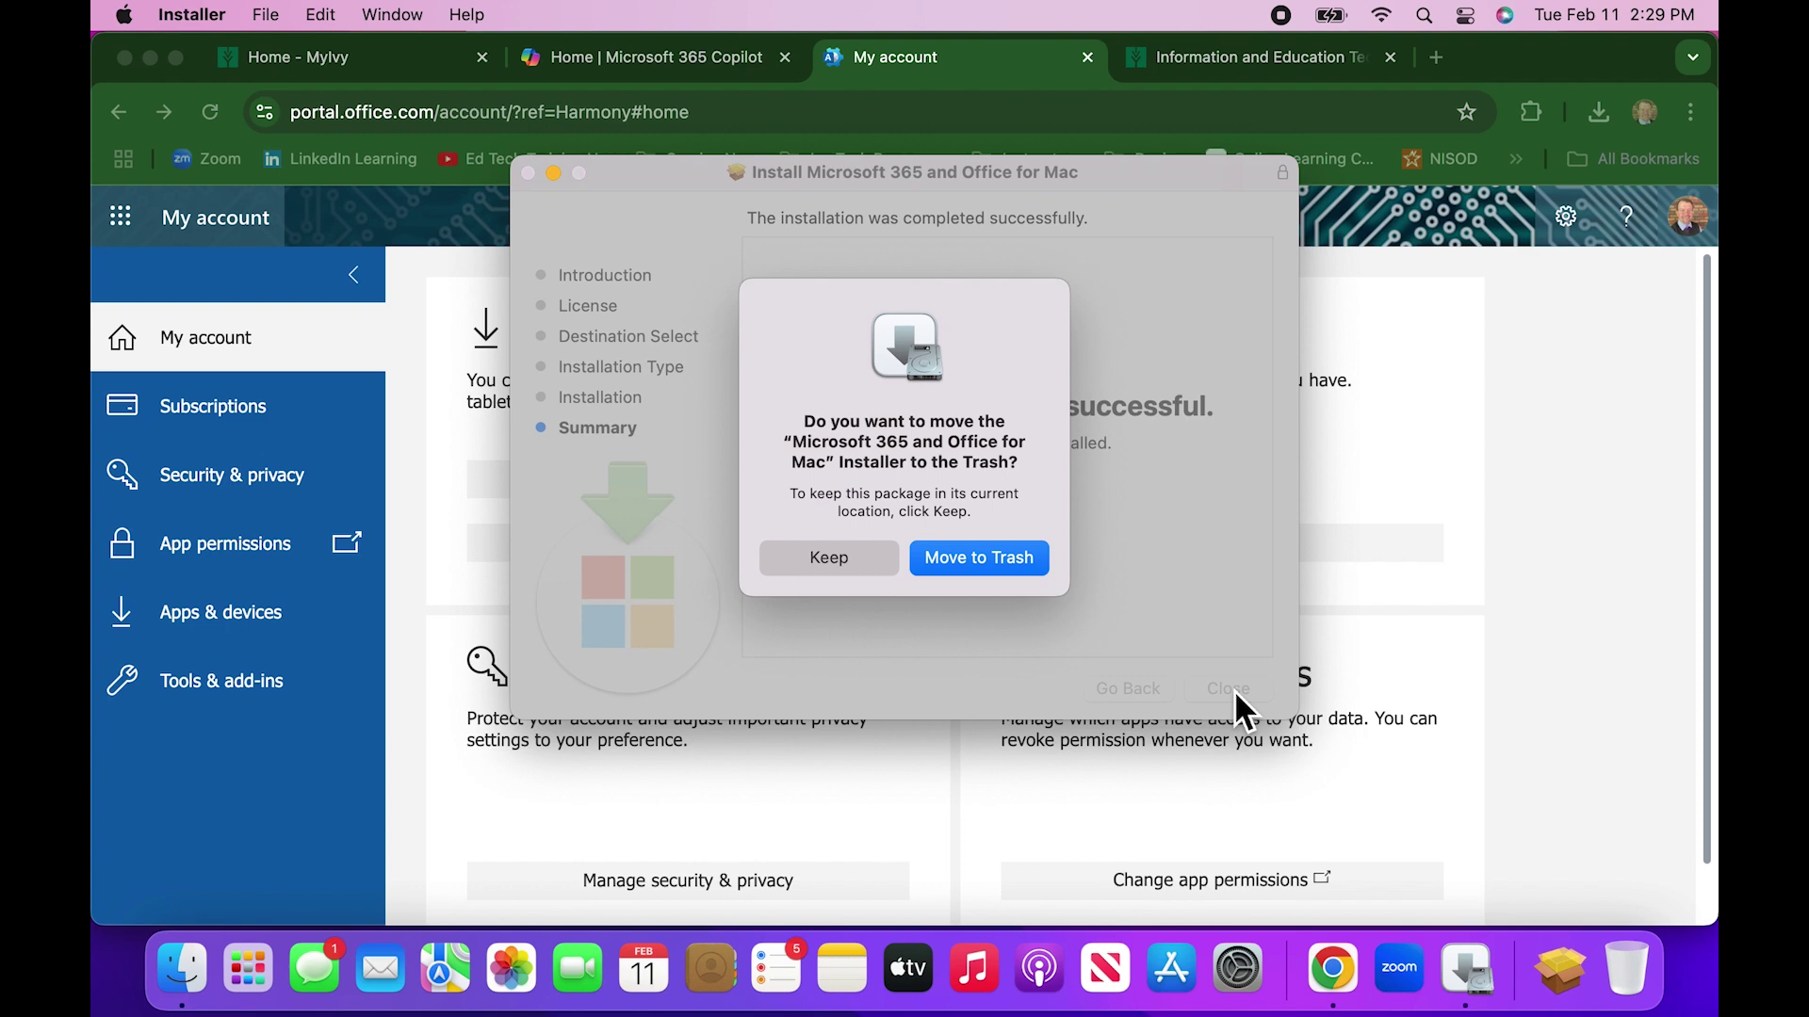
# Step: Move the installer package to Trash, acknowledge the Required Data Notice, and install the pending app update
pyautogui.click(1012, 561)
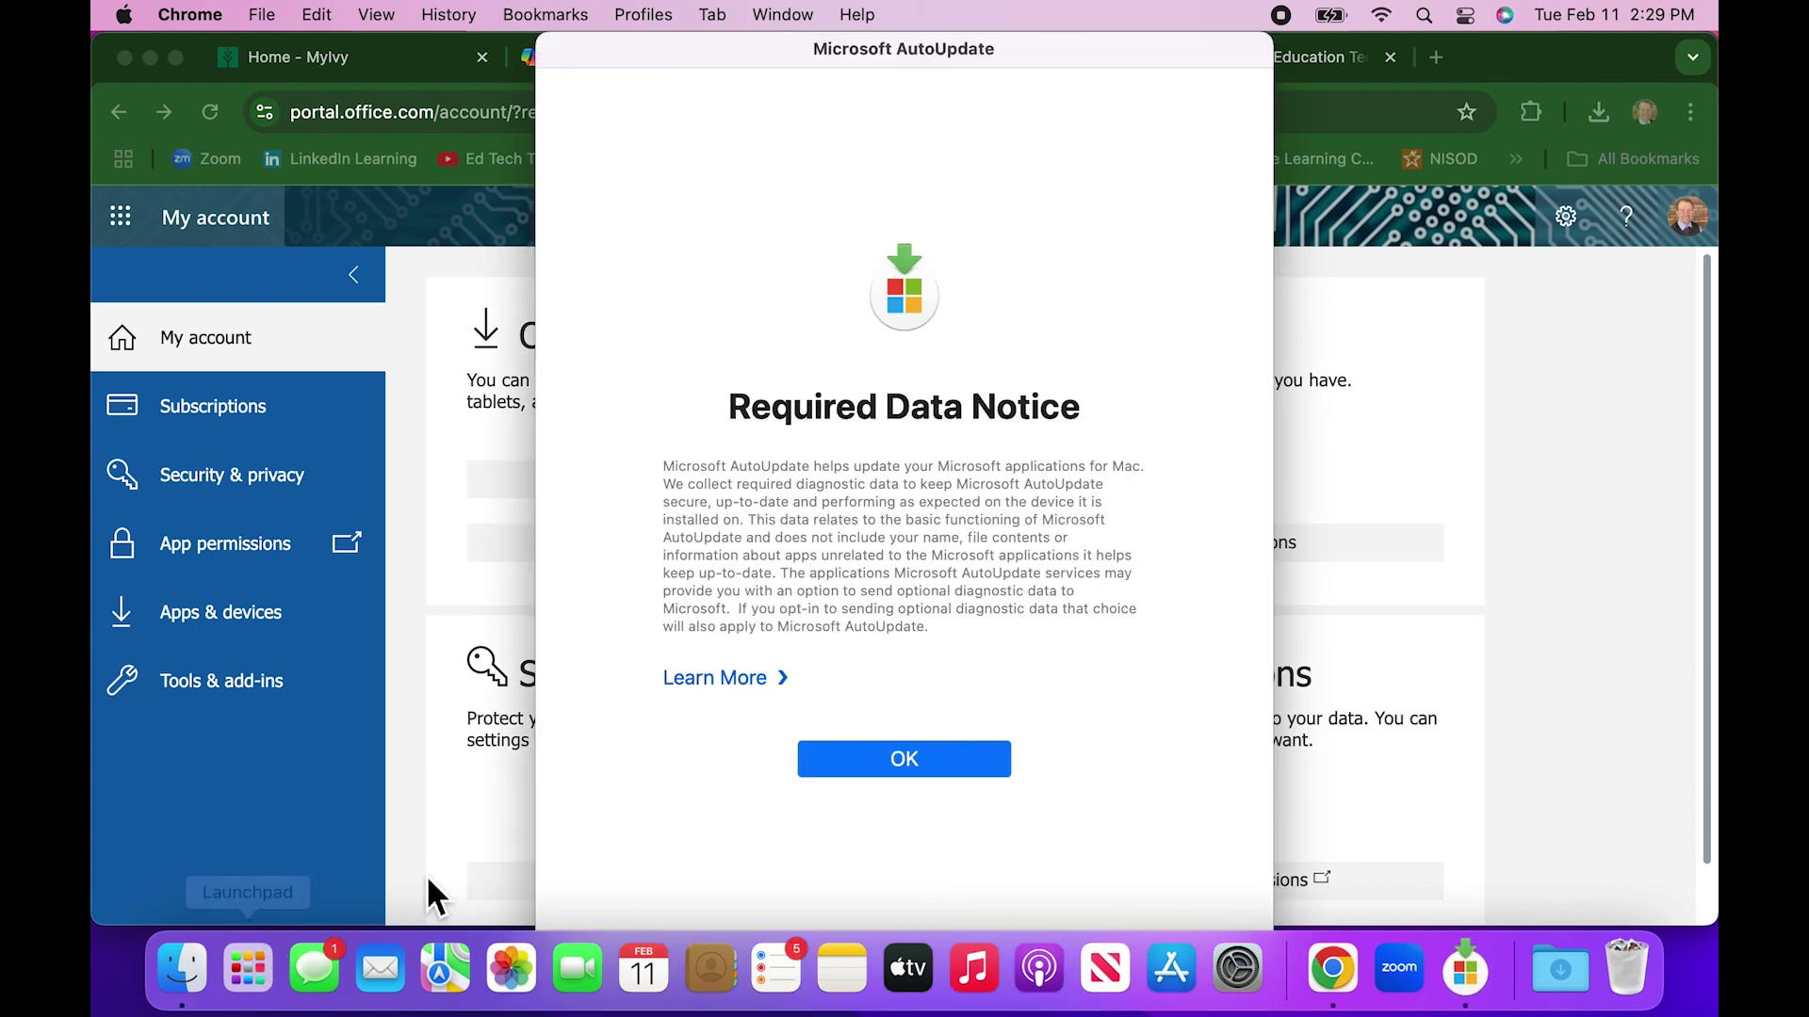
pyautogui.click(846, 767)
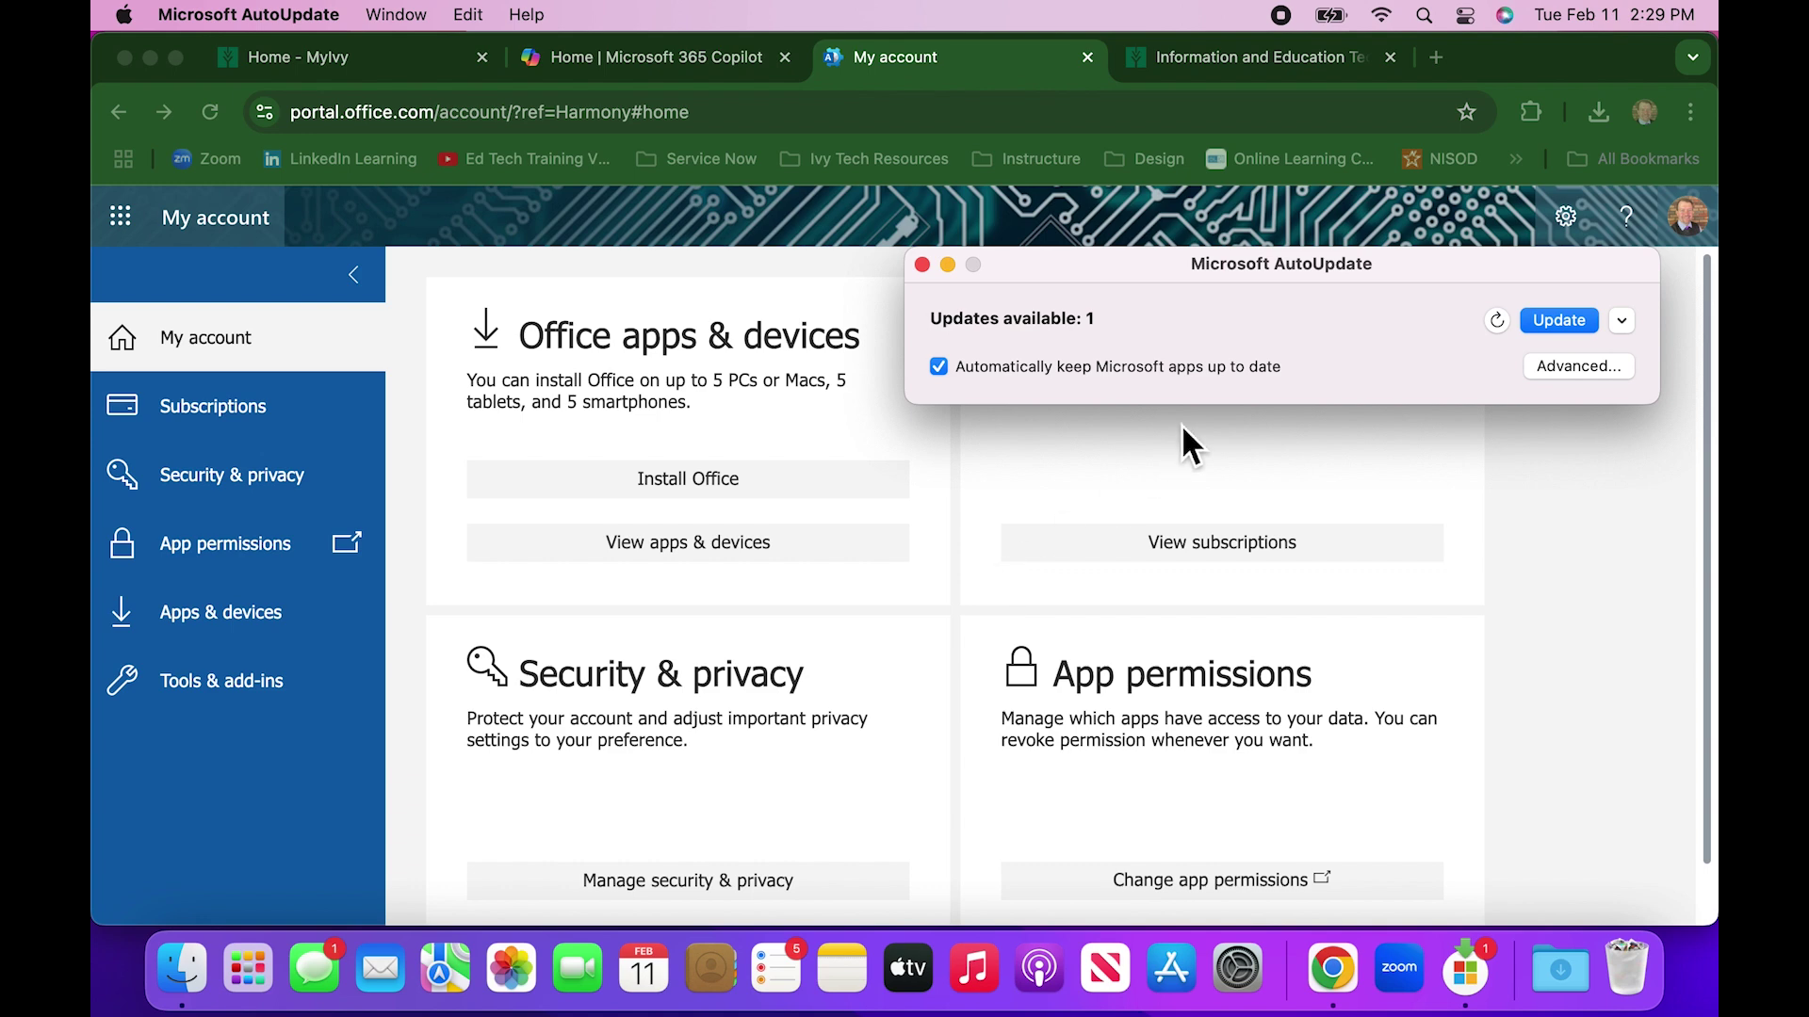
pyautogui.click(1547, 321)
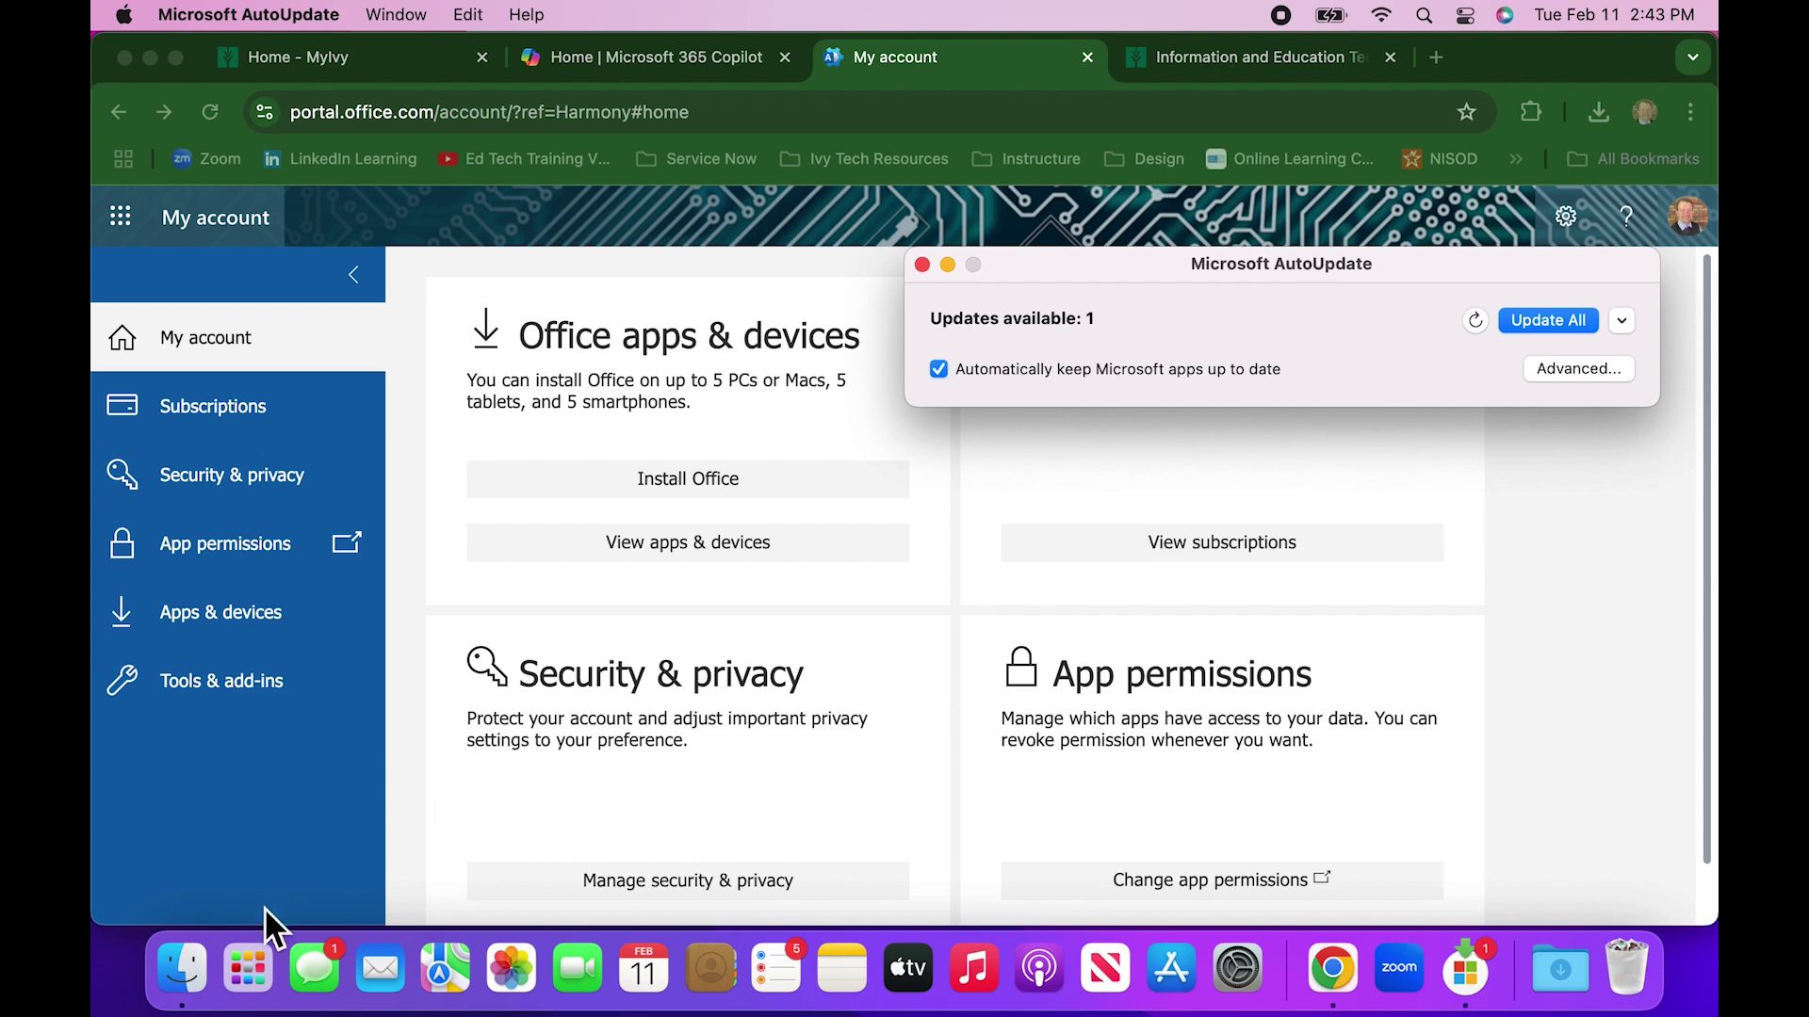
# Step: Launch Microsoft Word from the second page of Launchpad
pyautogui.click(248, 966)
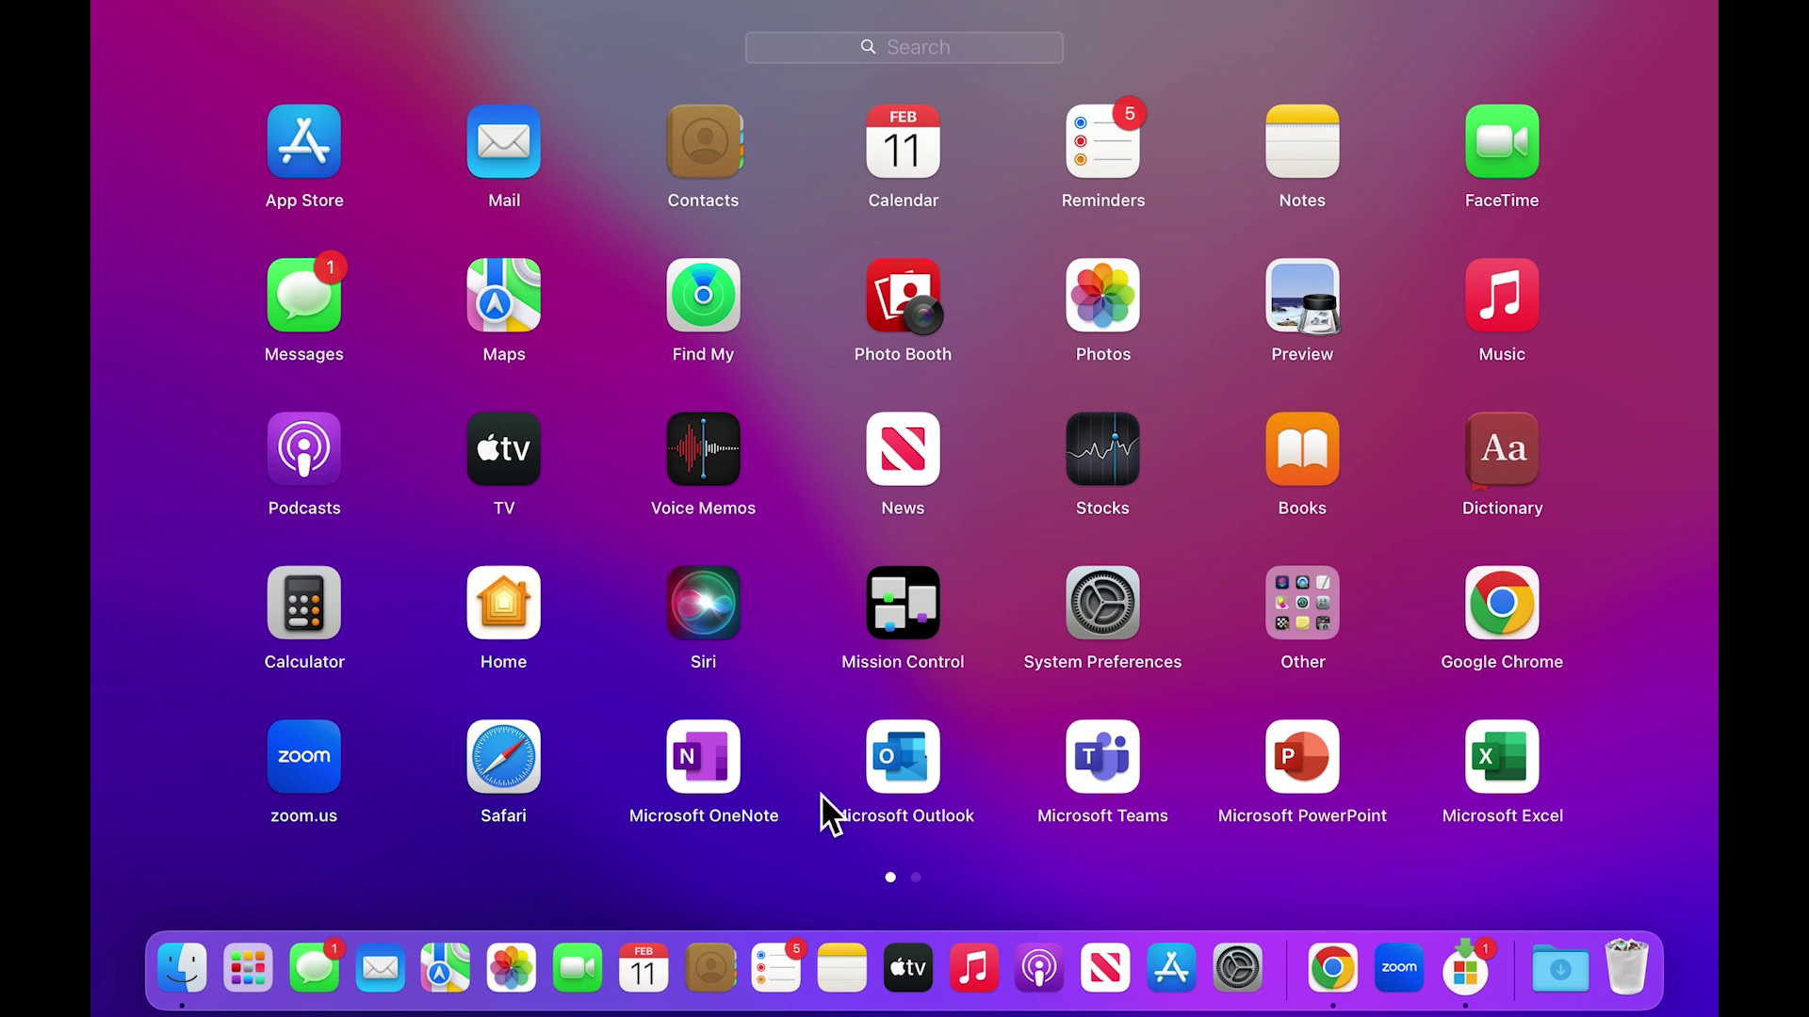
pyautogui.click(916, 877)
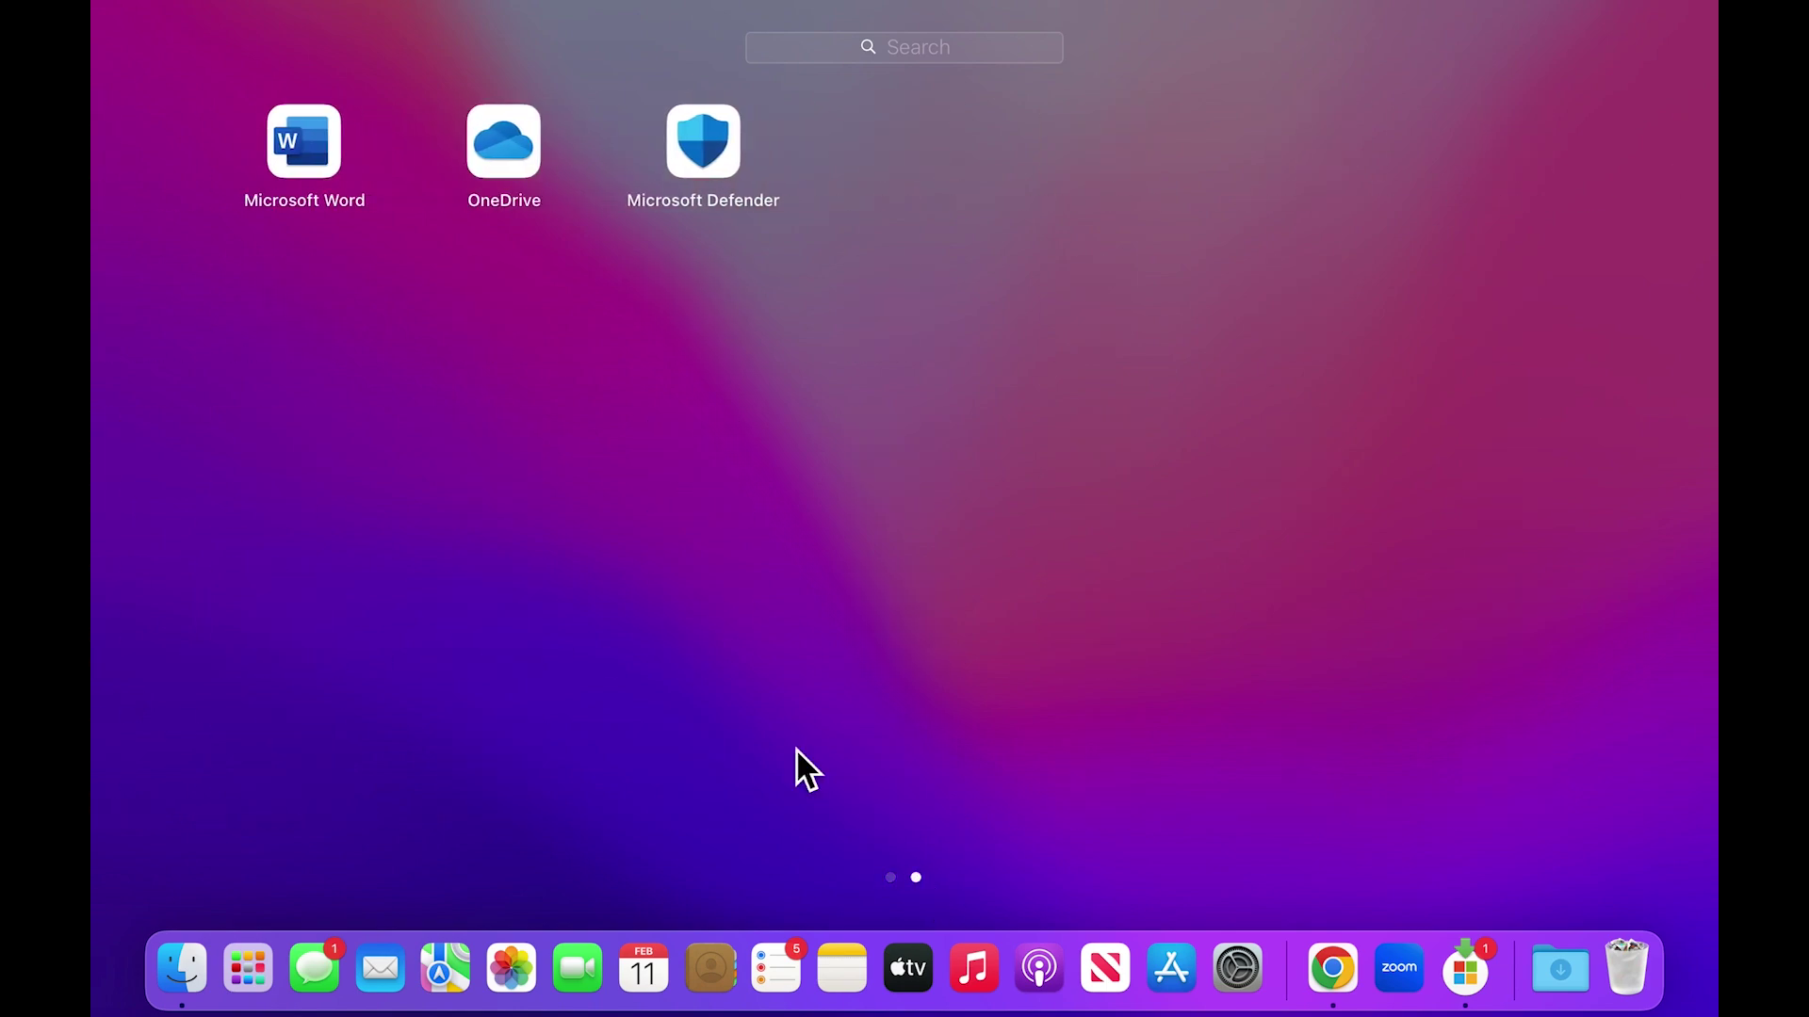
pyautogui.click(324, 175)
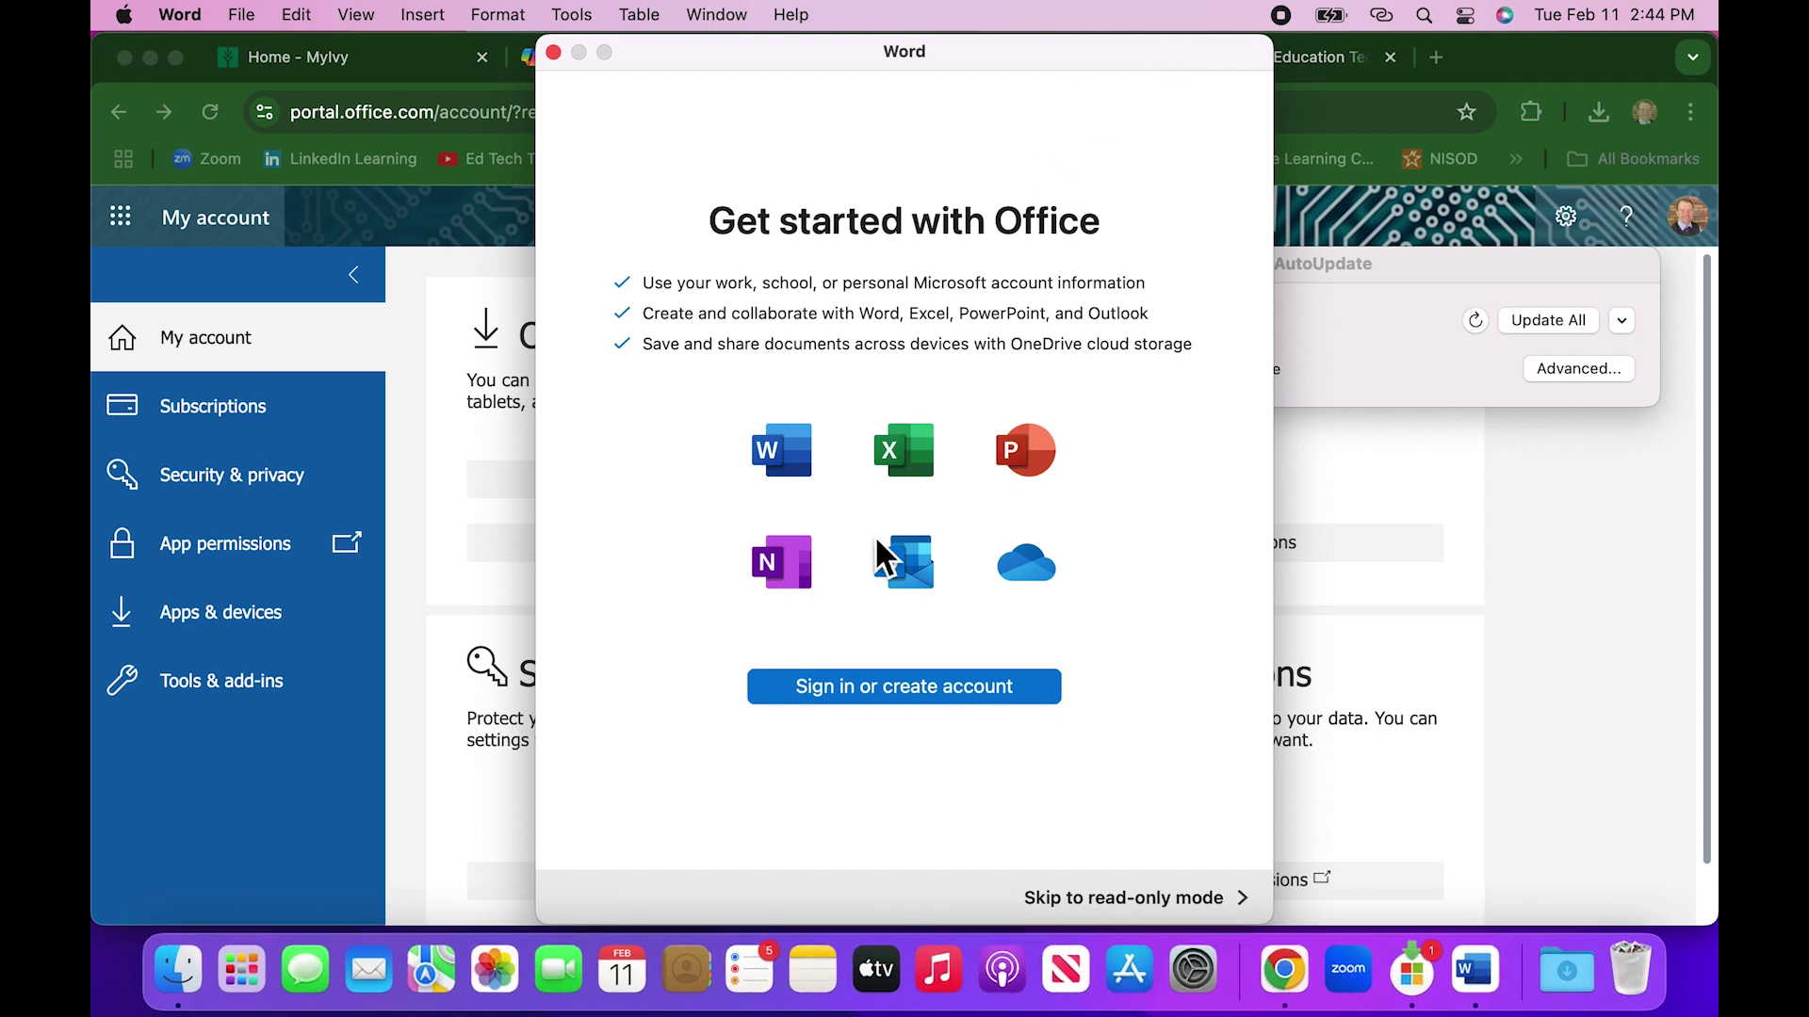
# Step: Sign in to Word with the school account's e-mail address and password
pyautogui.click(866, 684)
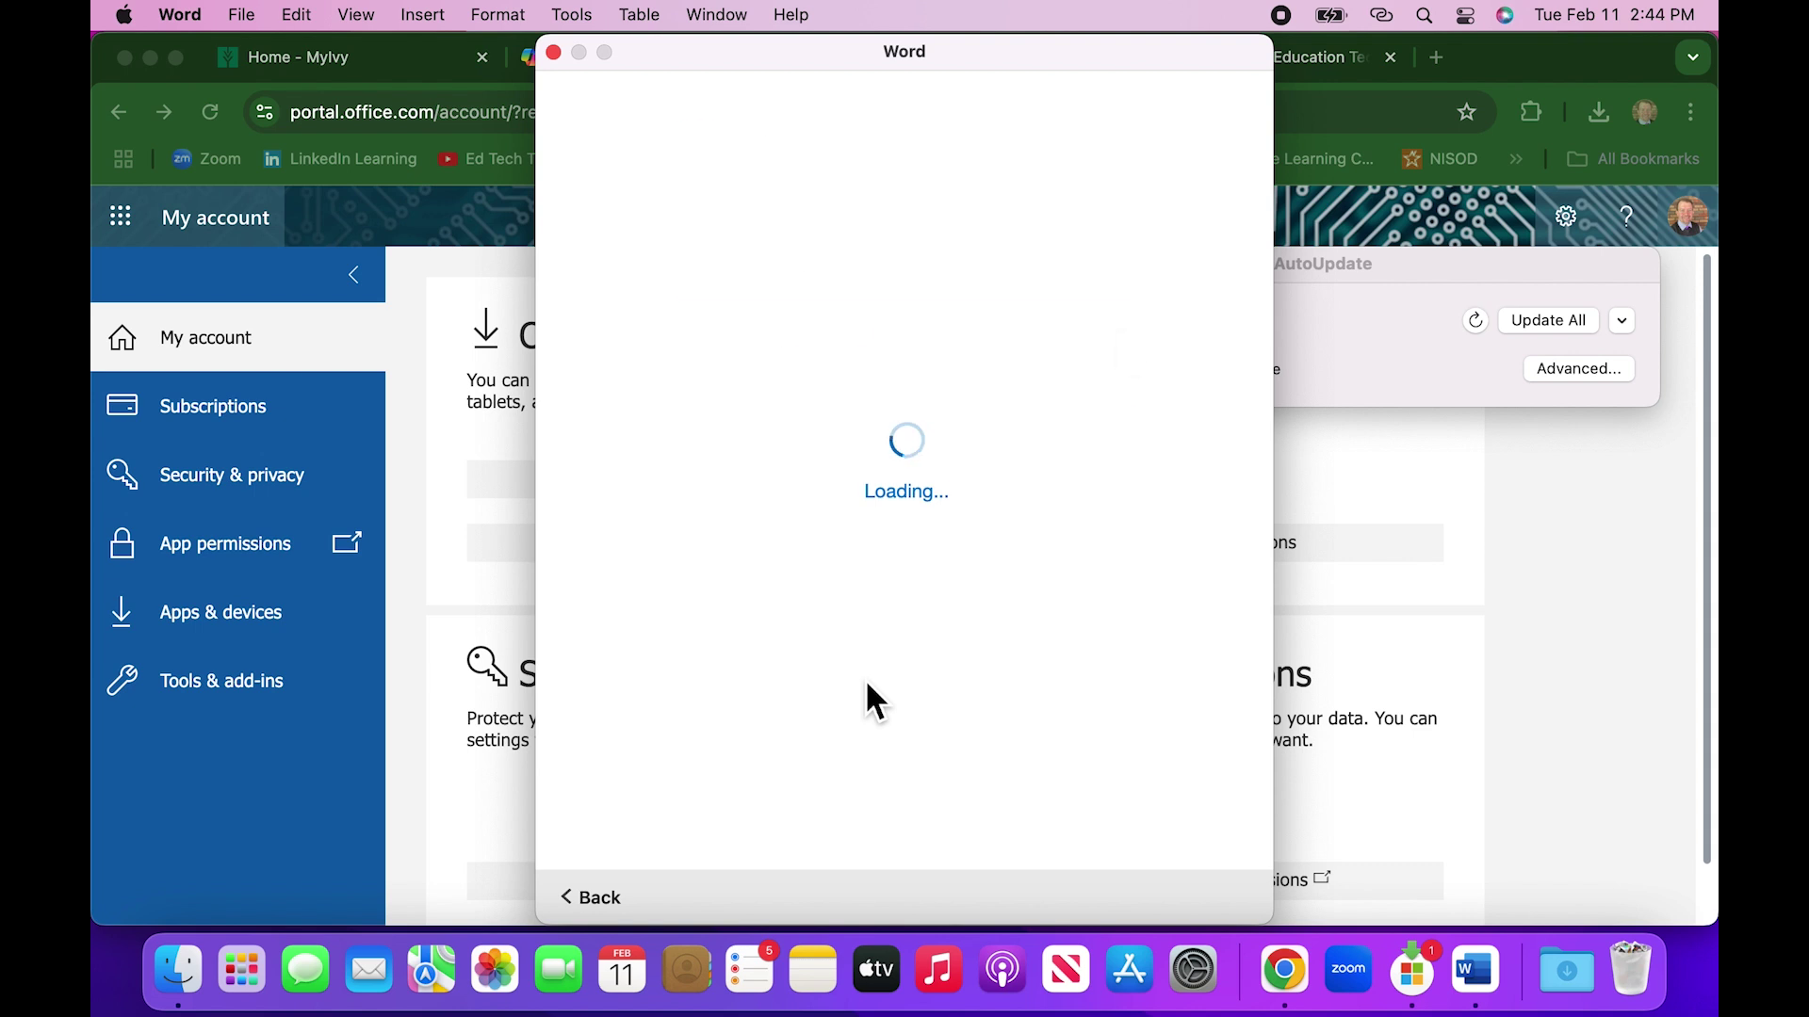
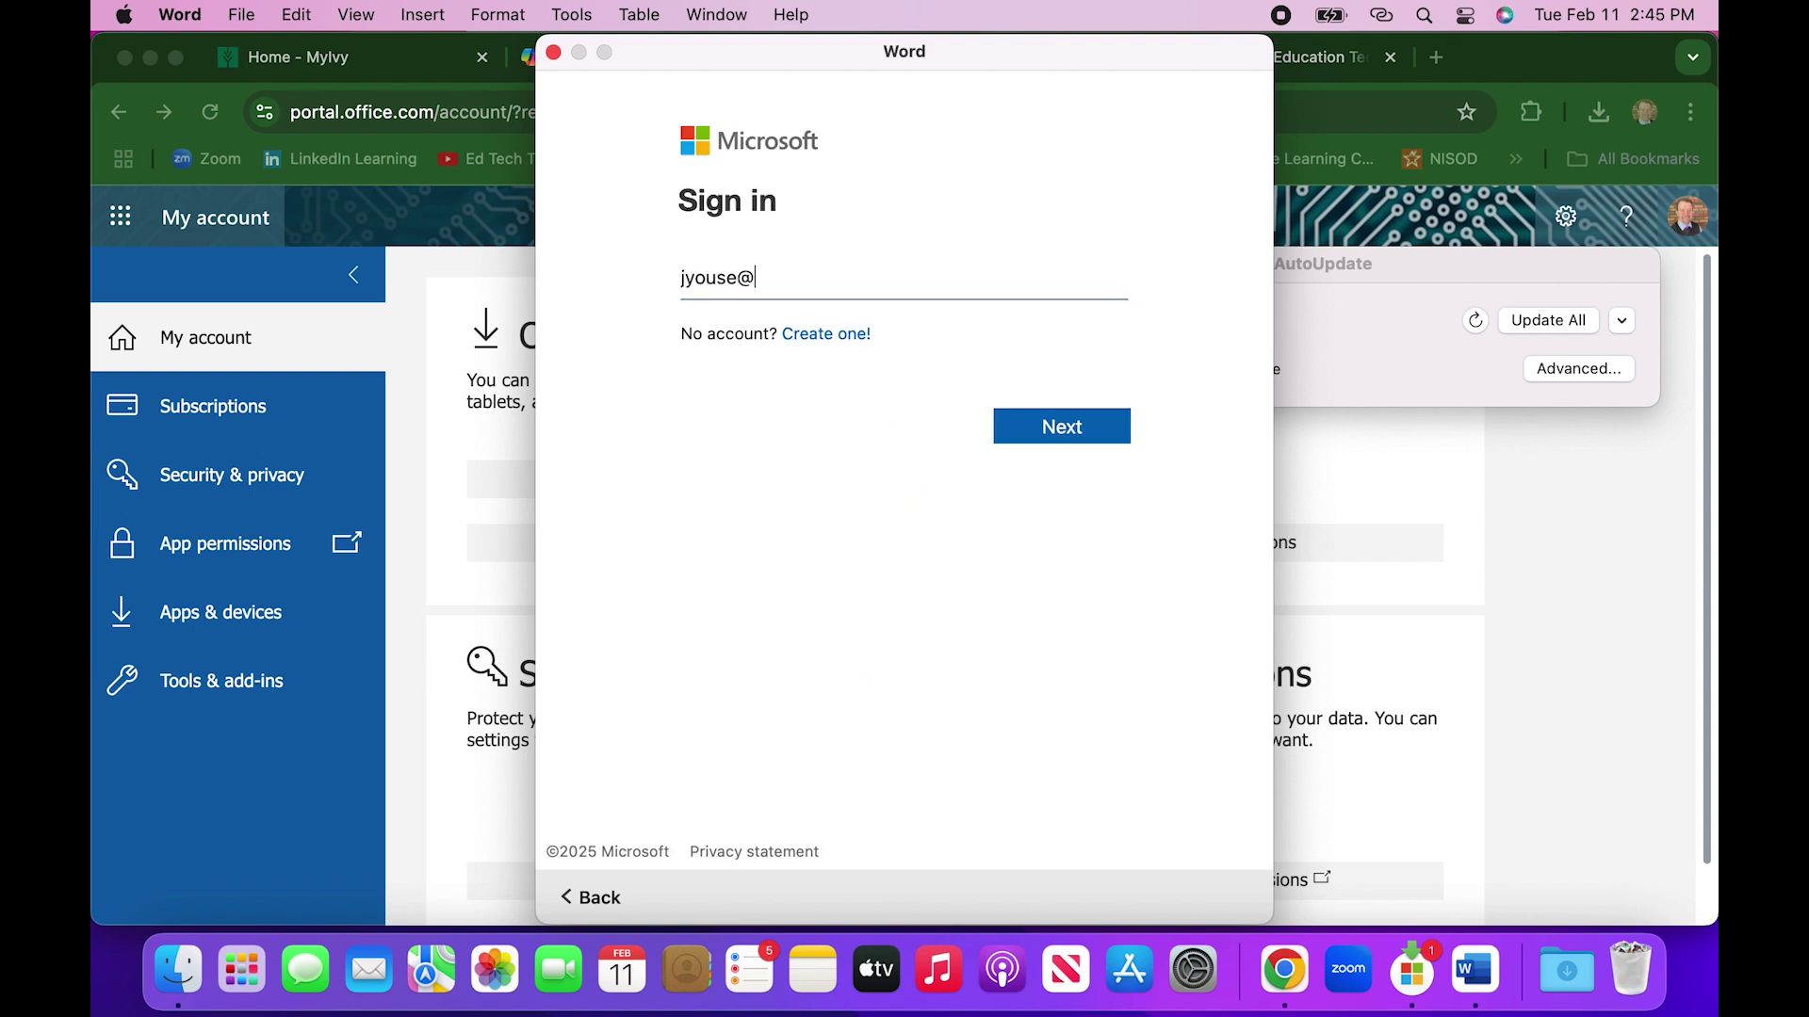
pyautogui.click(1065, 426)
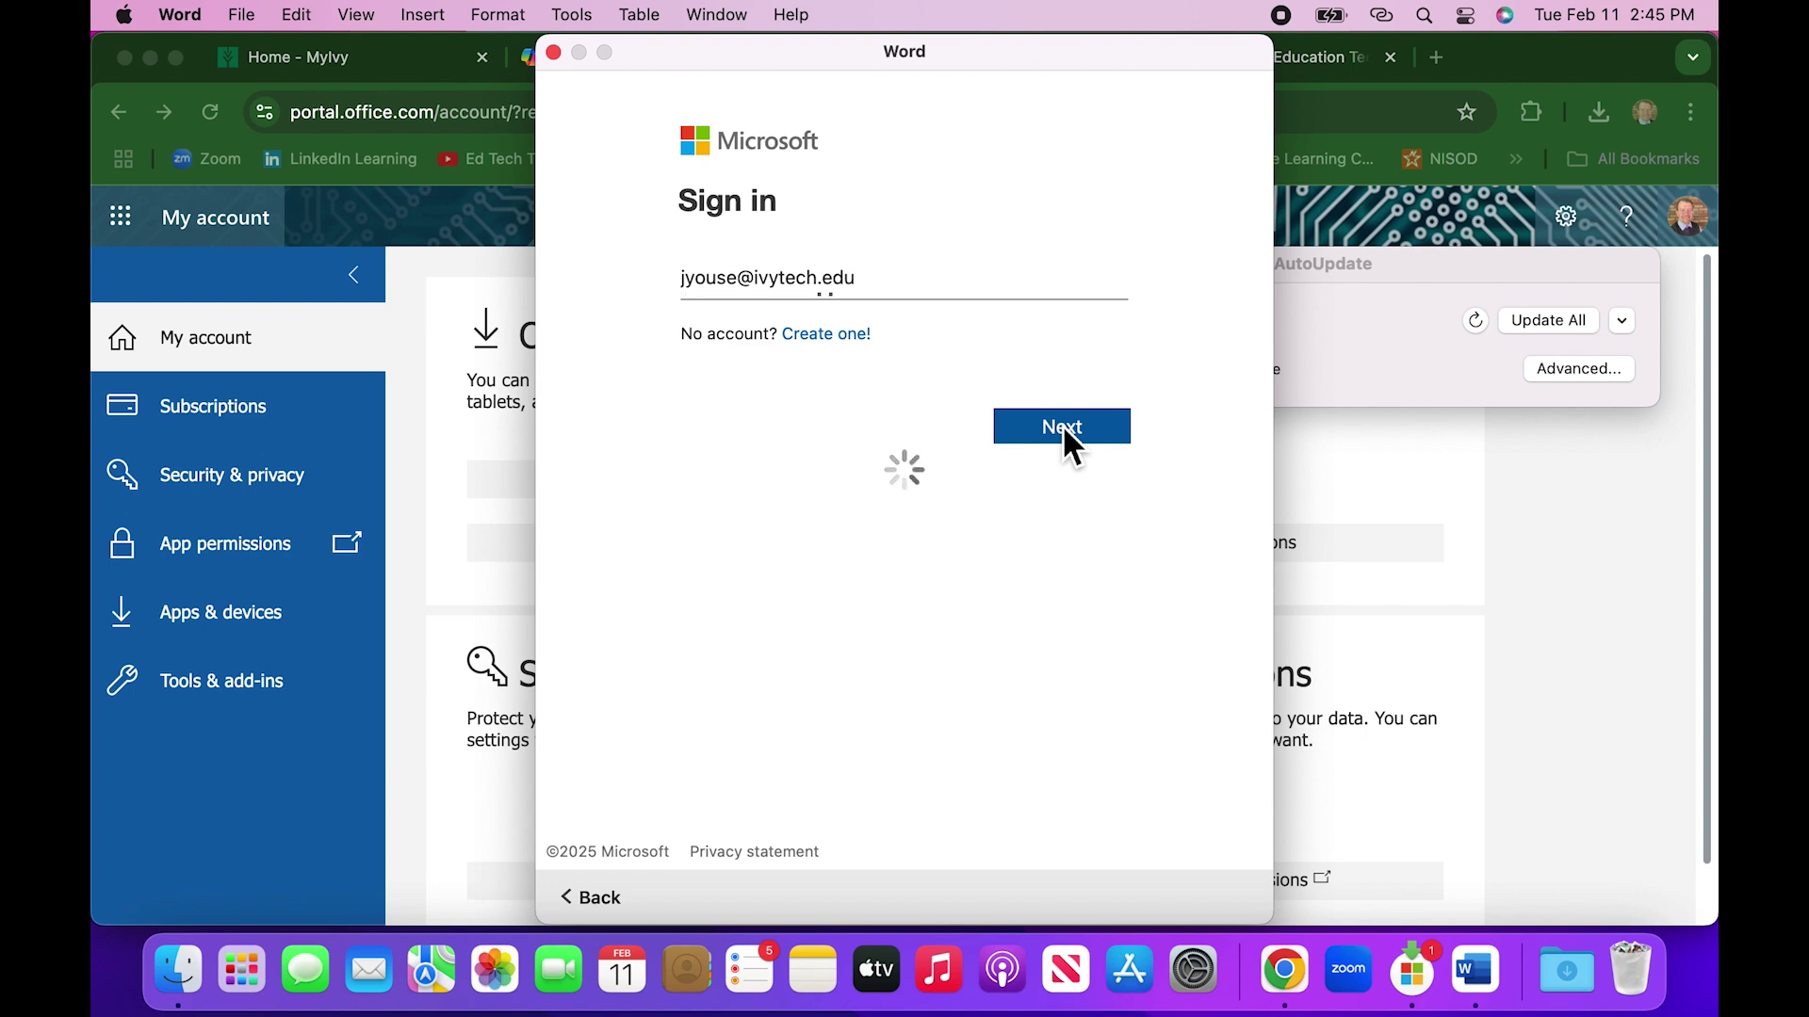
pyautogui.write('●●●●●●●●●●●●●●●●●●●●●●')
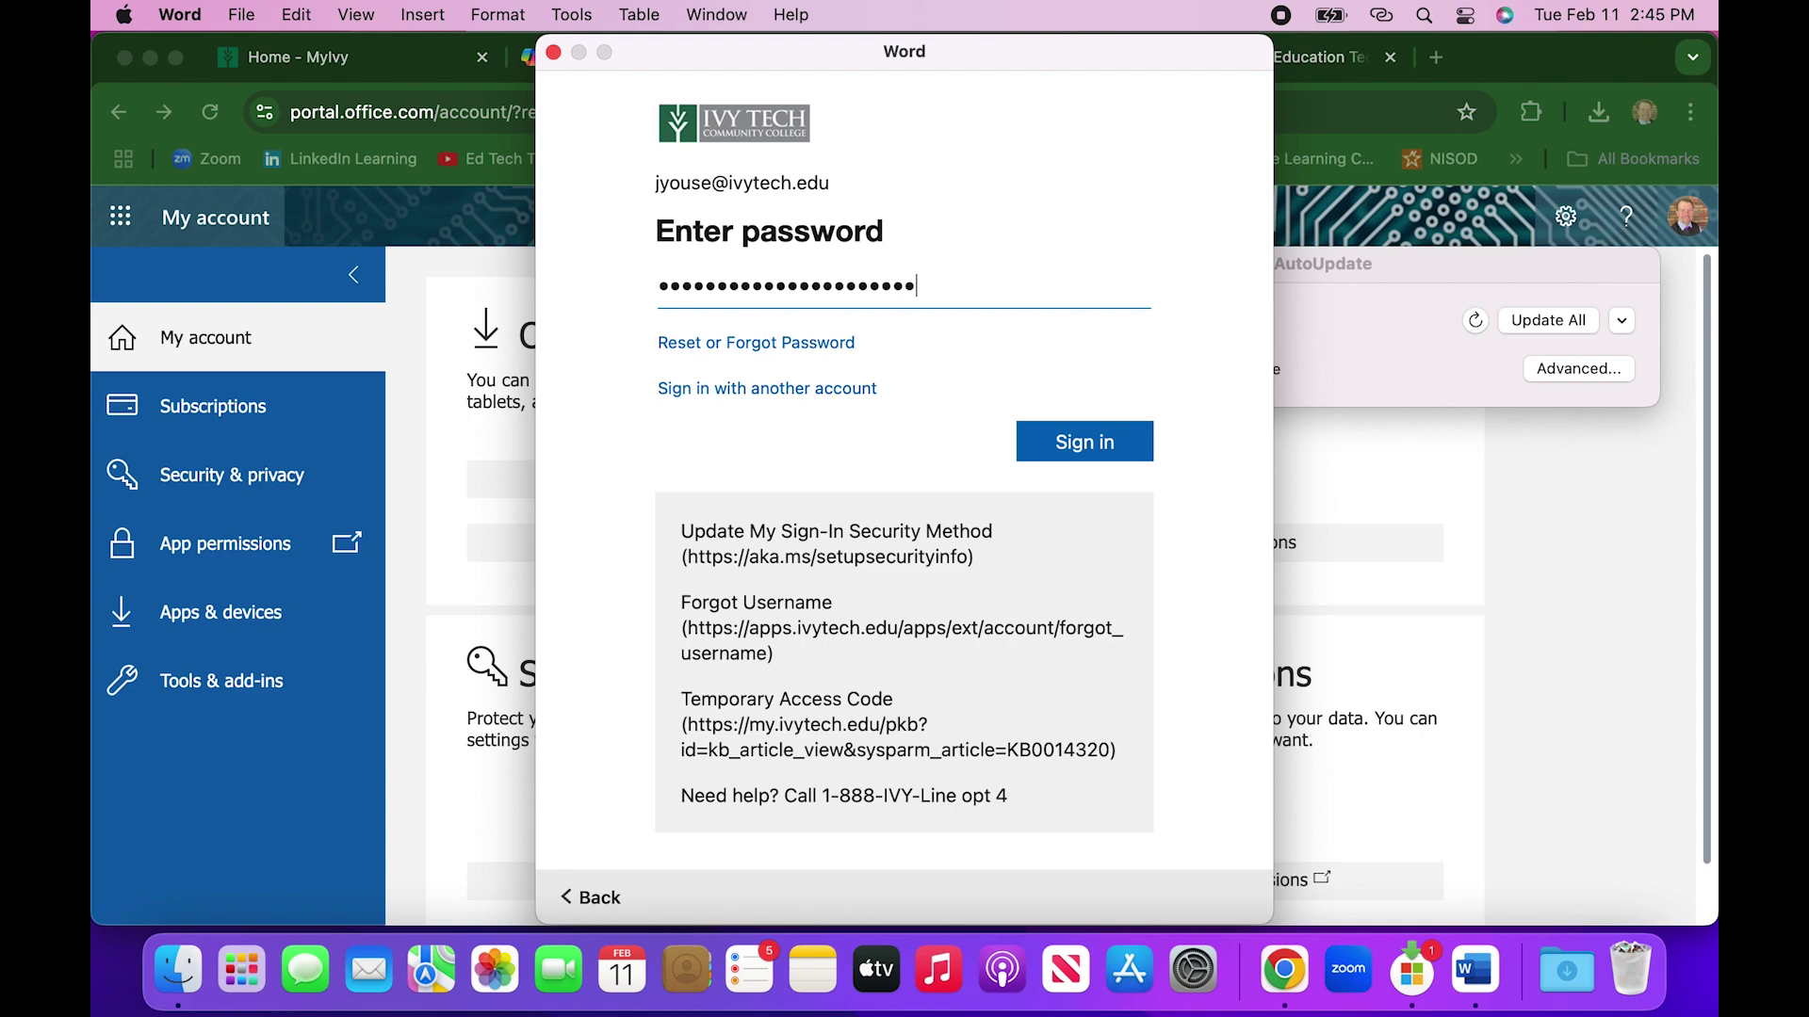
pyautogui.write('●')
pyautogui.press('Return')
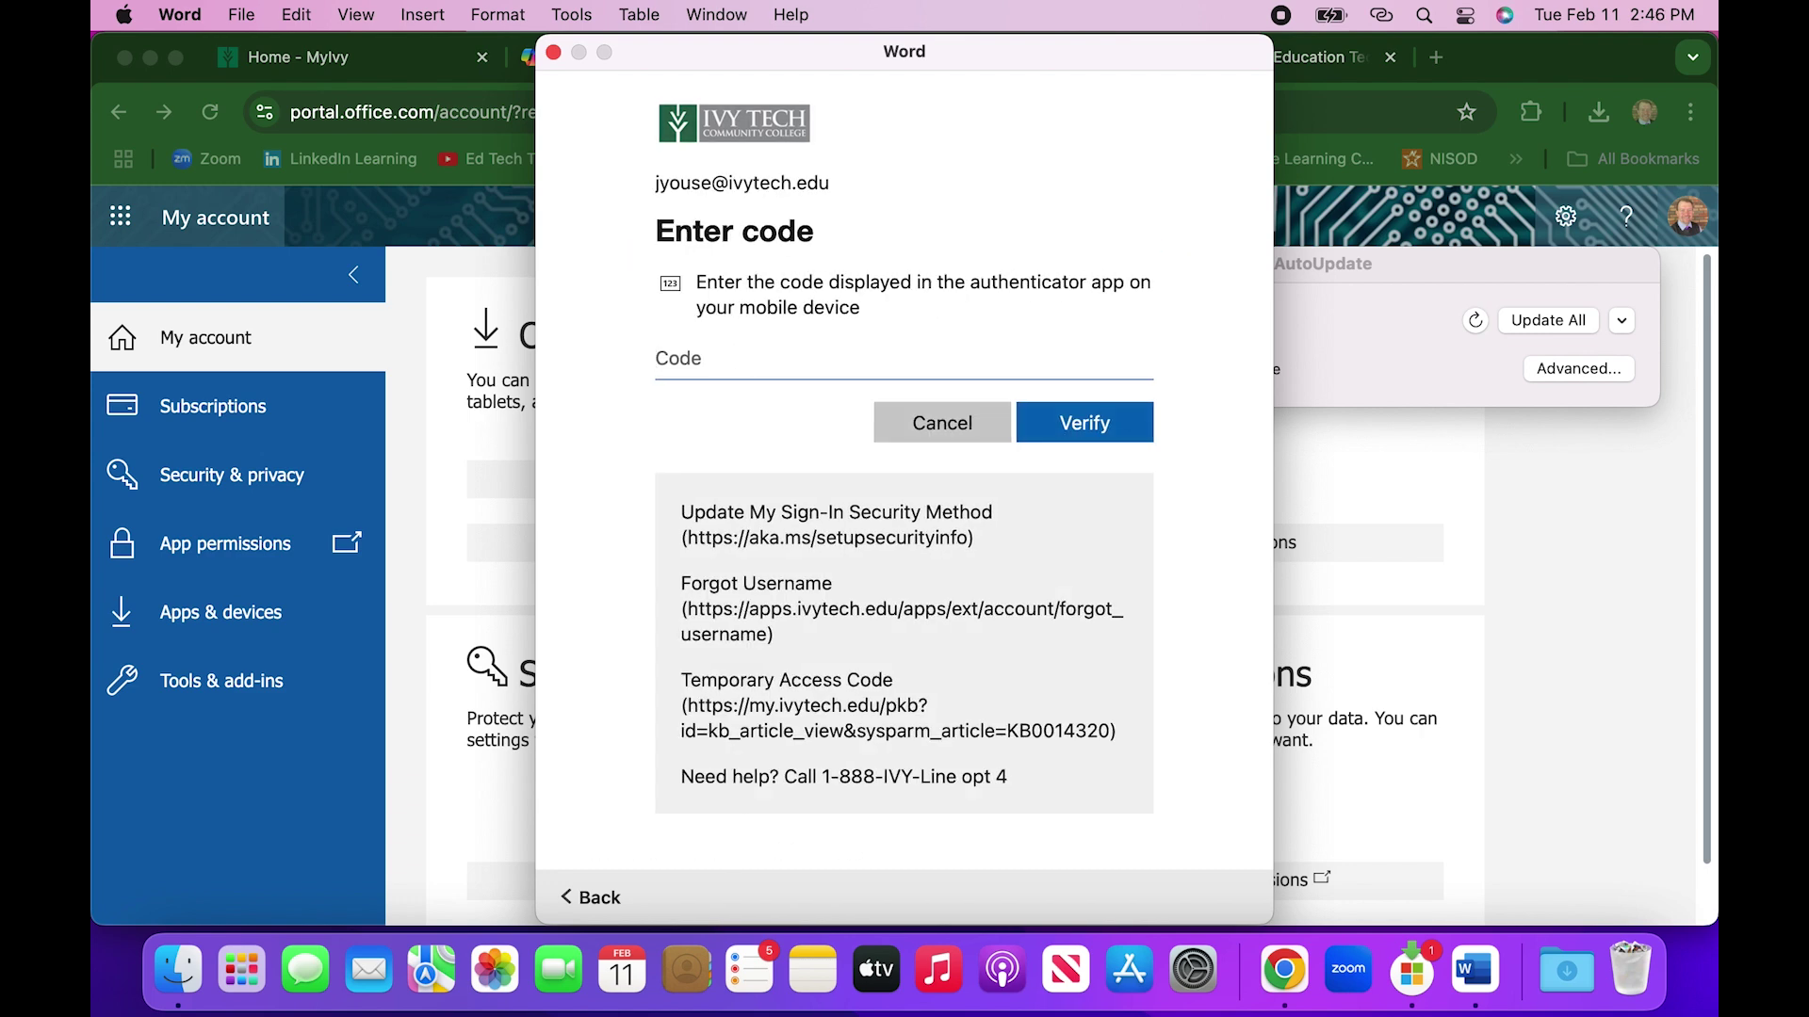
# Step: Enter the authenticator verification code and start using Word
pyautogui.press('Return')
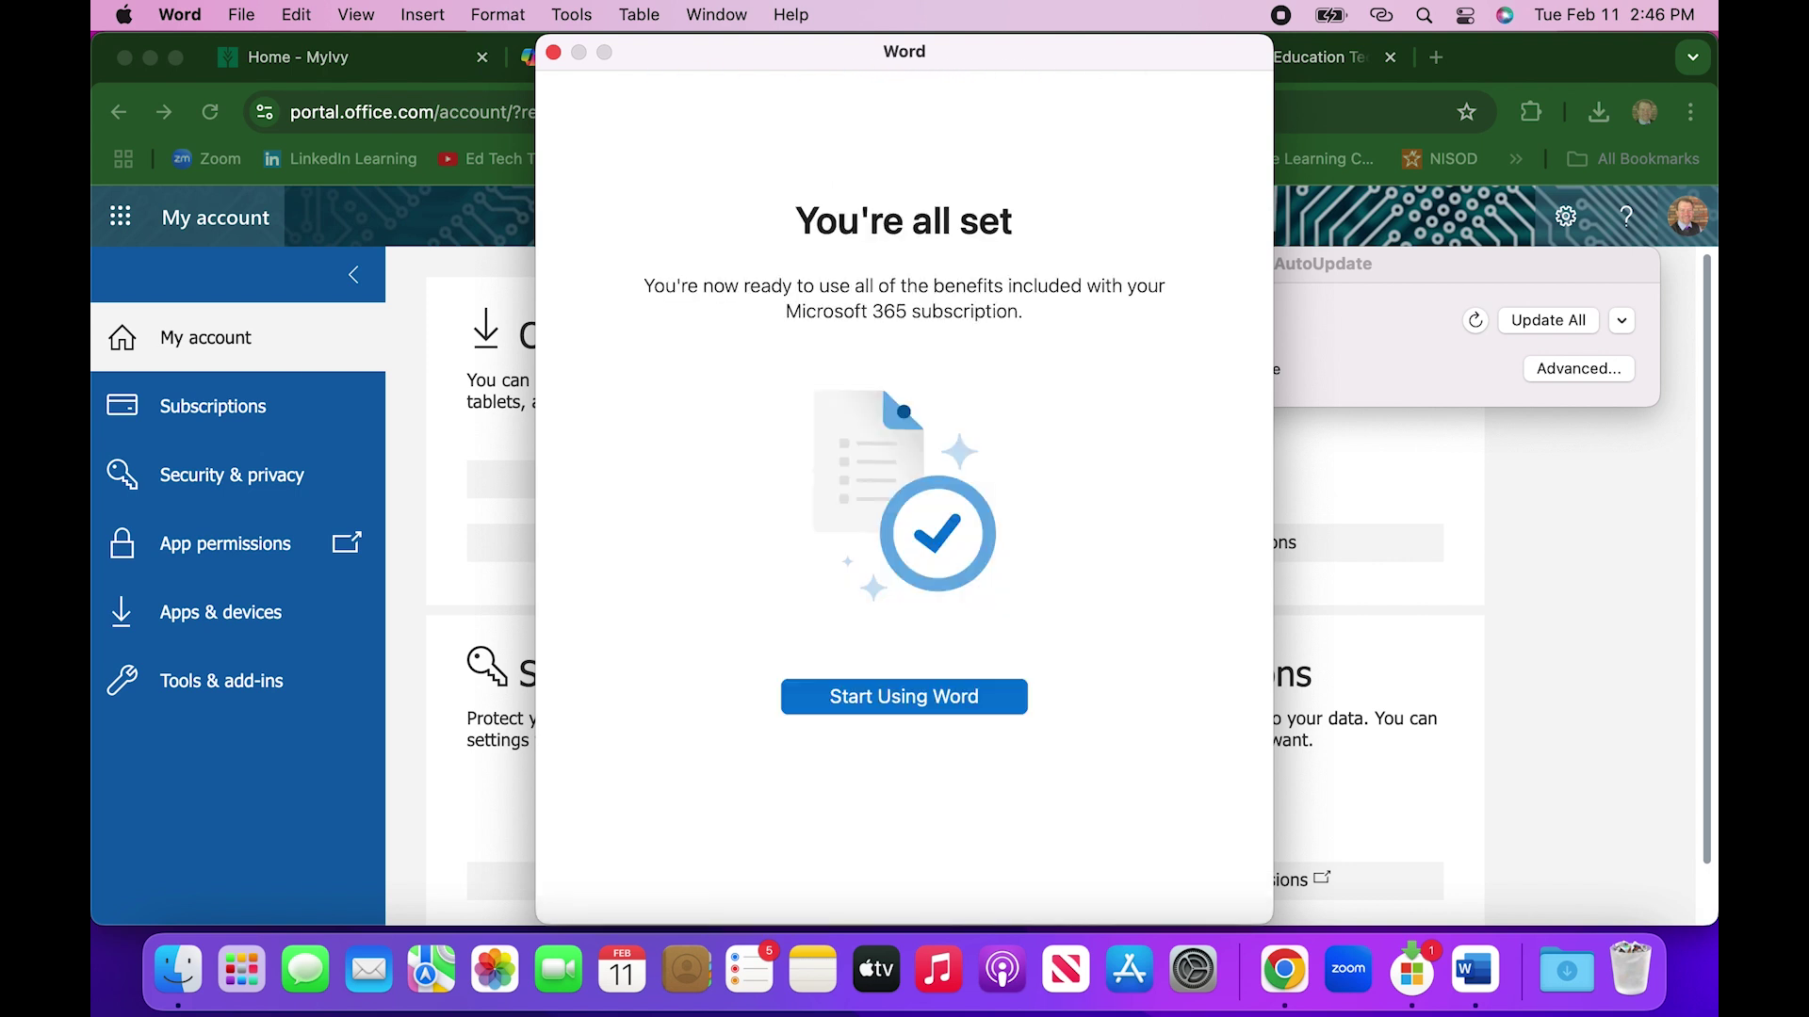
pyautogui.click(911, 696)
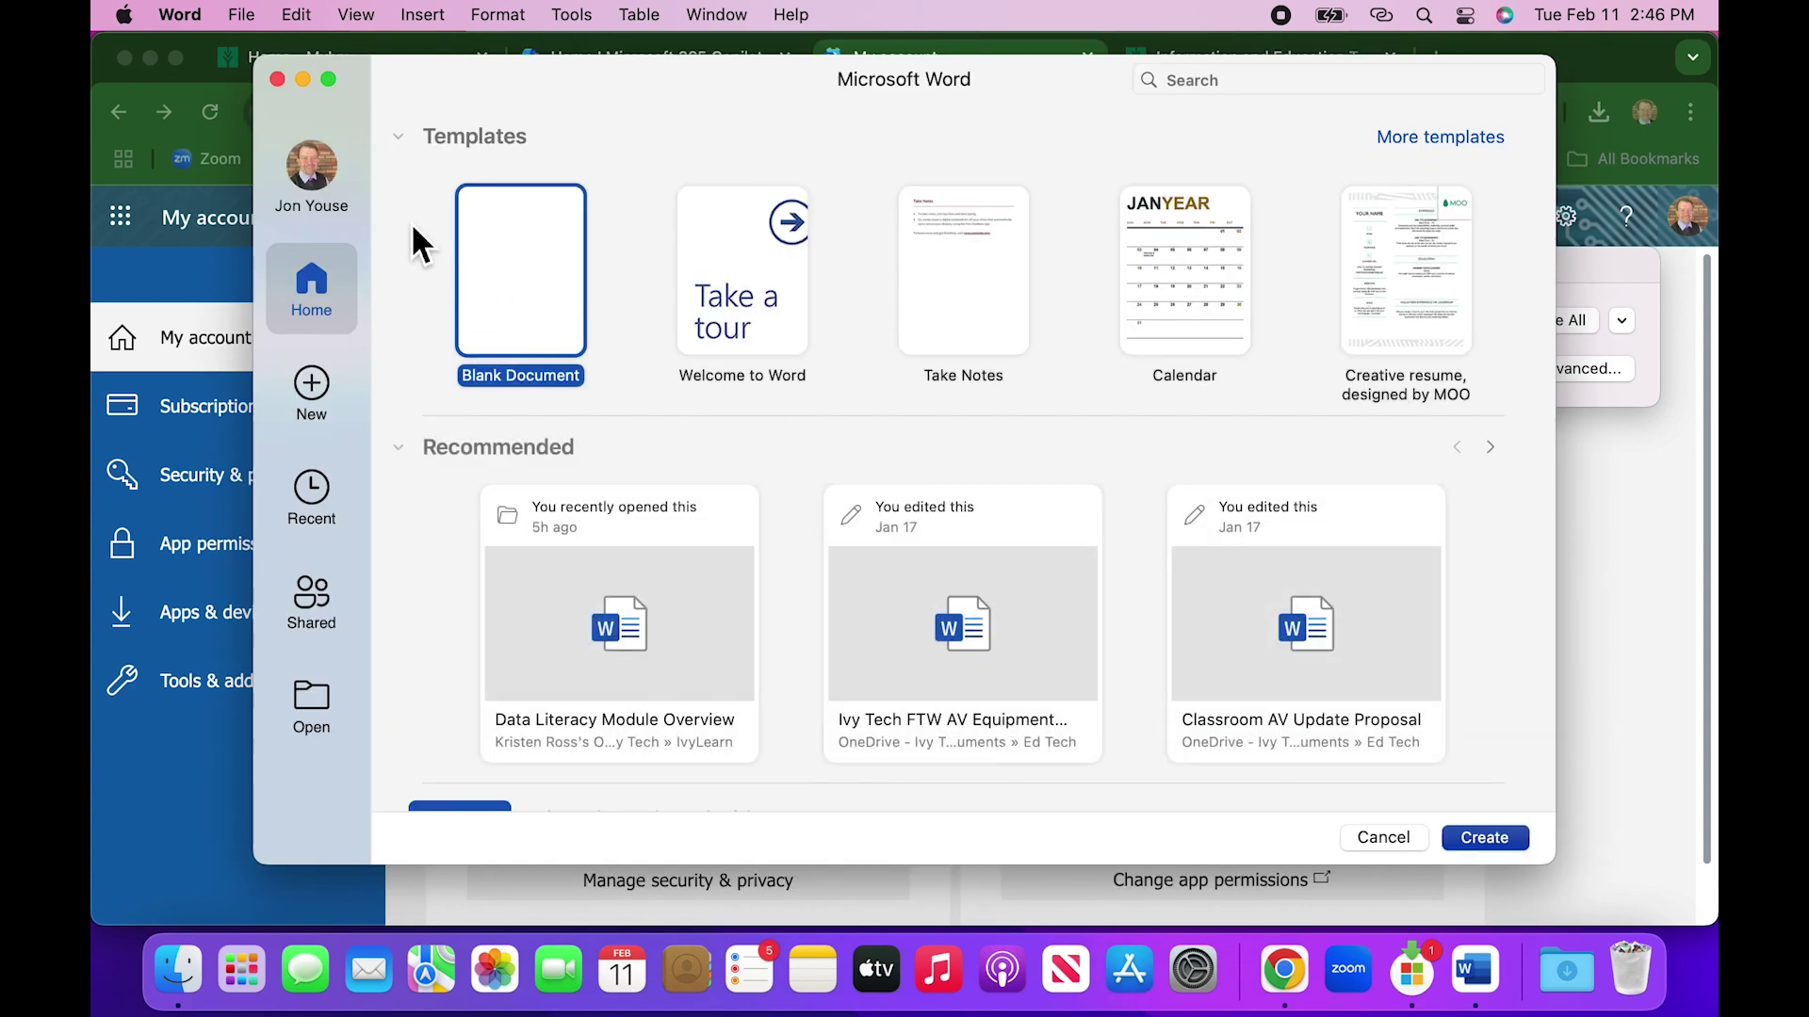
# Step: Check the signed-in account from the profile avatar, then create a Blank Document
pyautogui.click(331, 175)
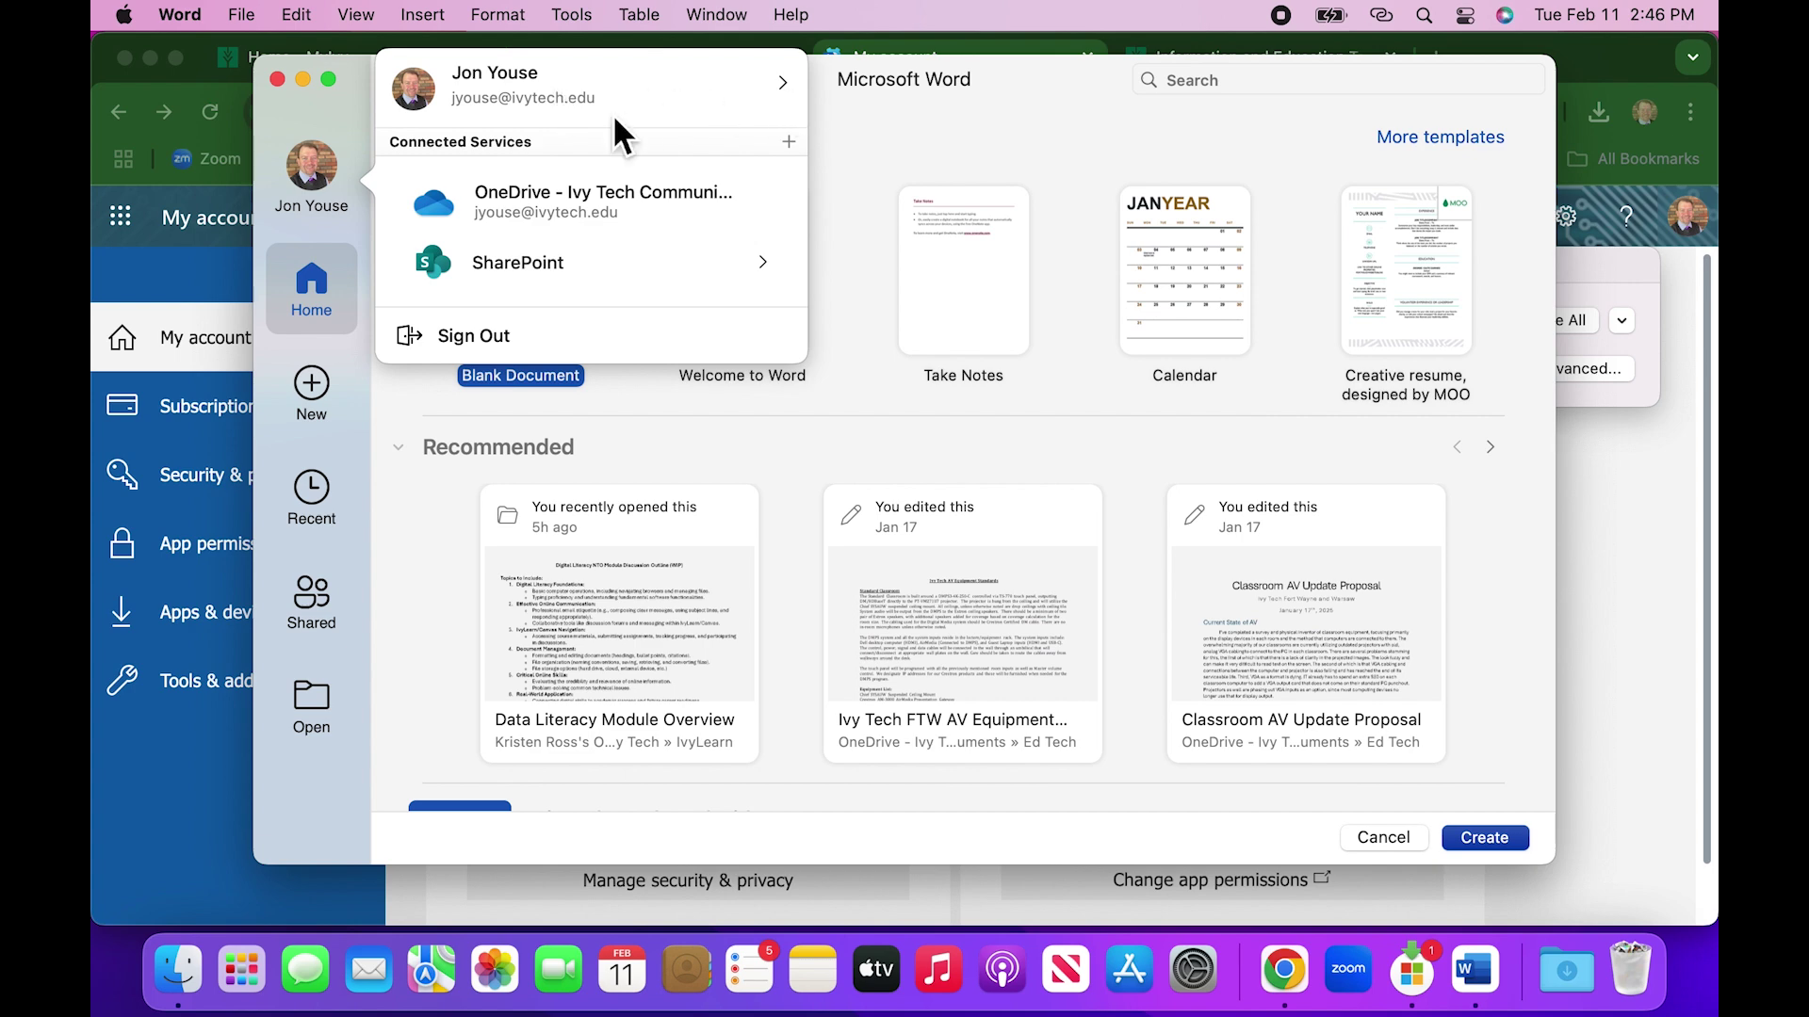
pyautogui.click(303, 173)
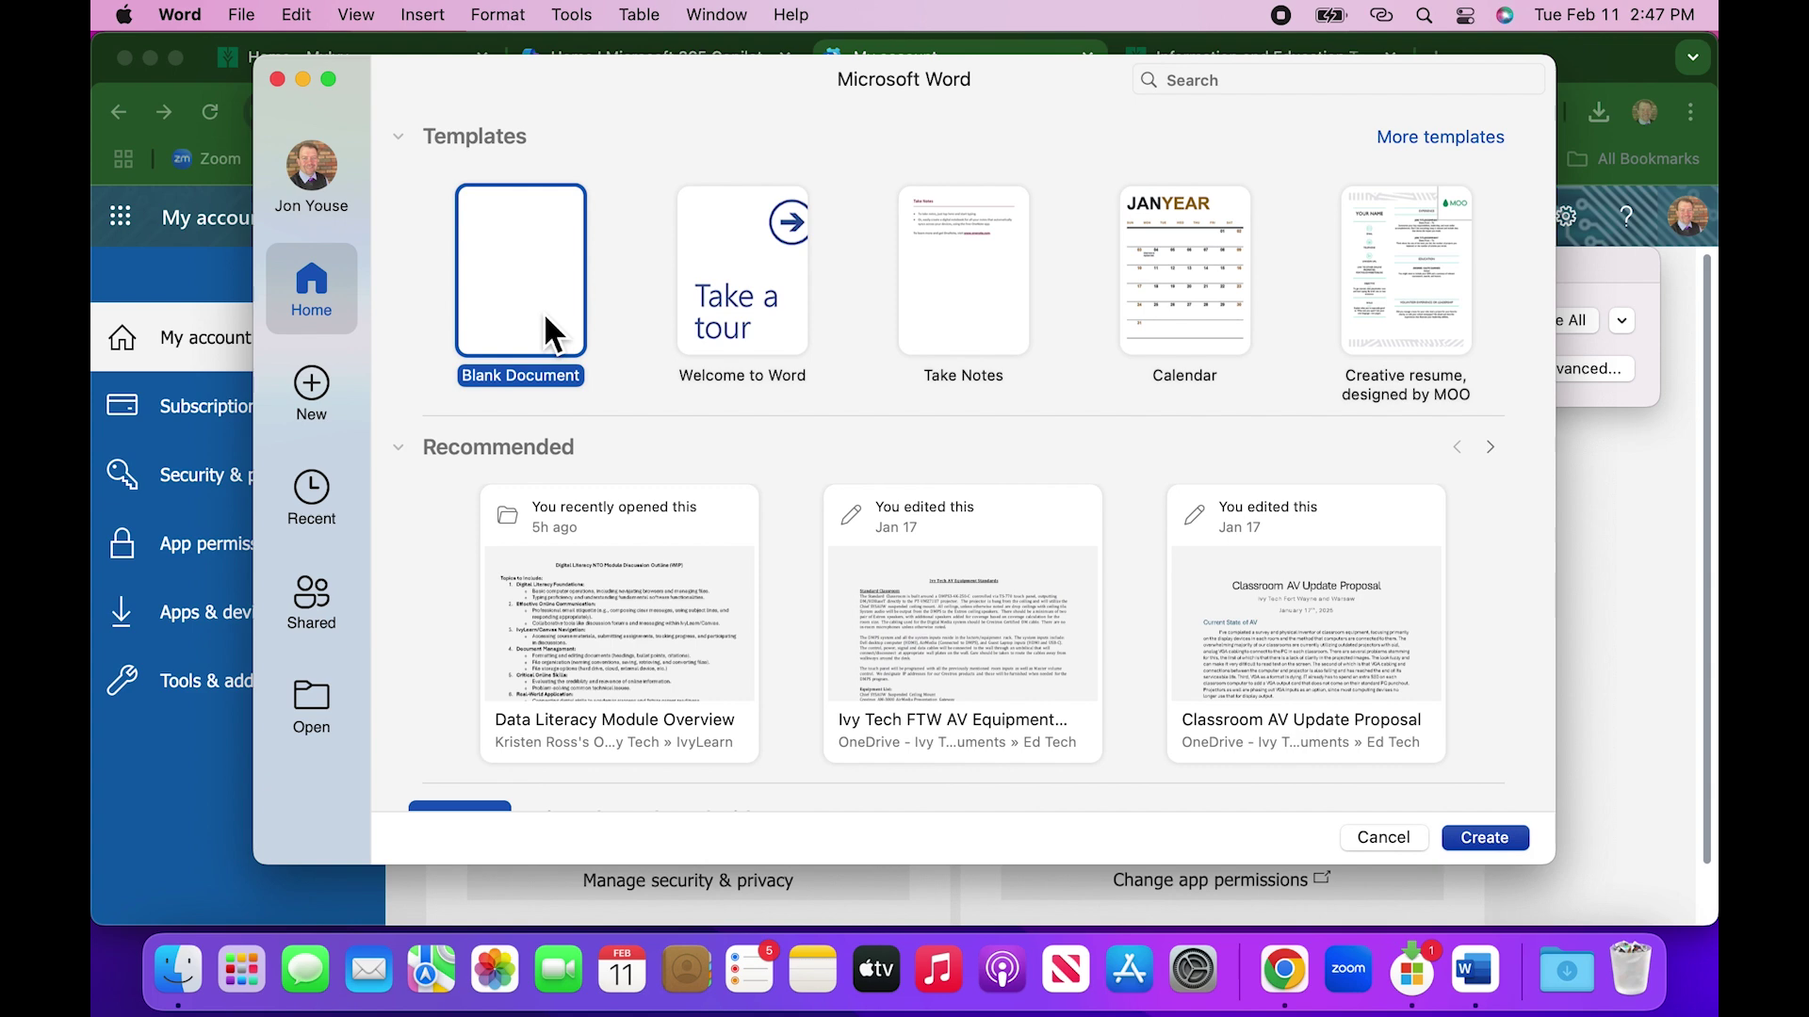
pyautogui.click(1466, 836)
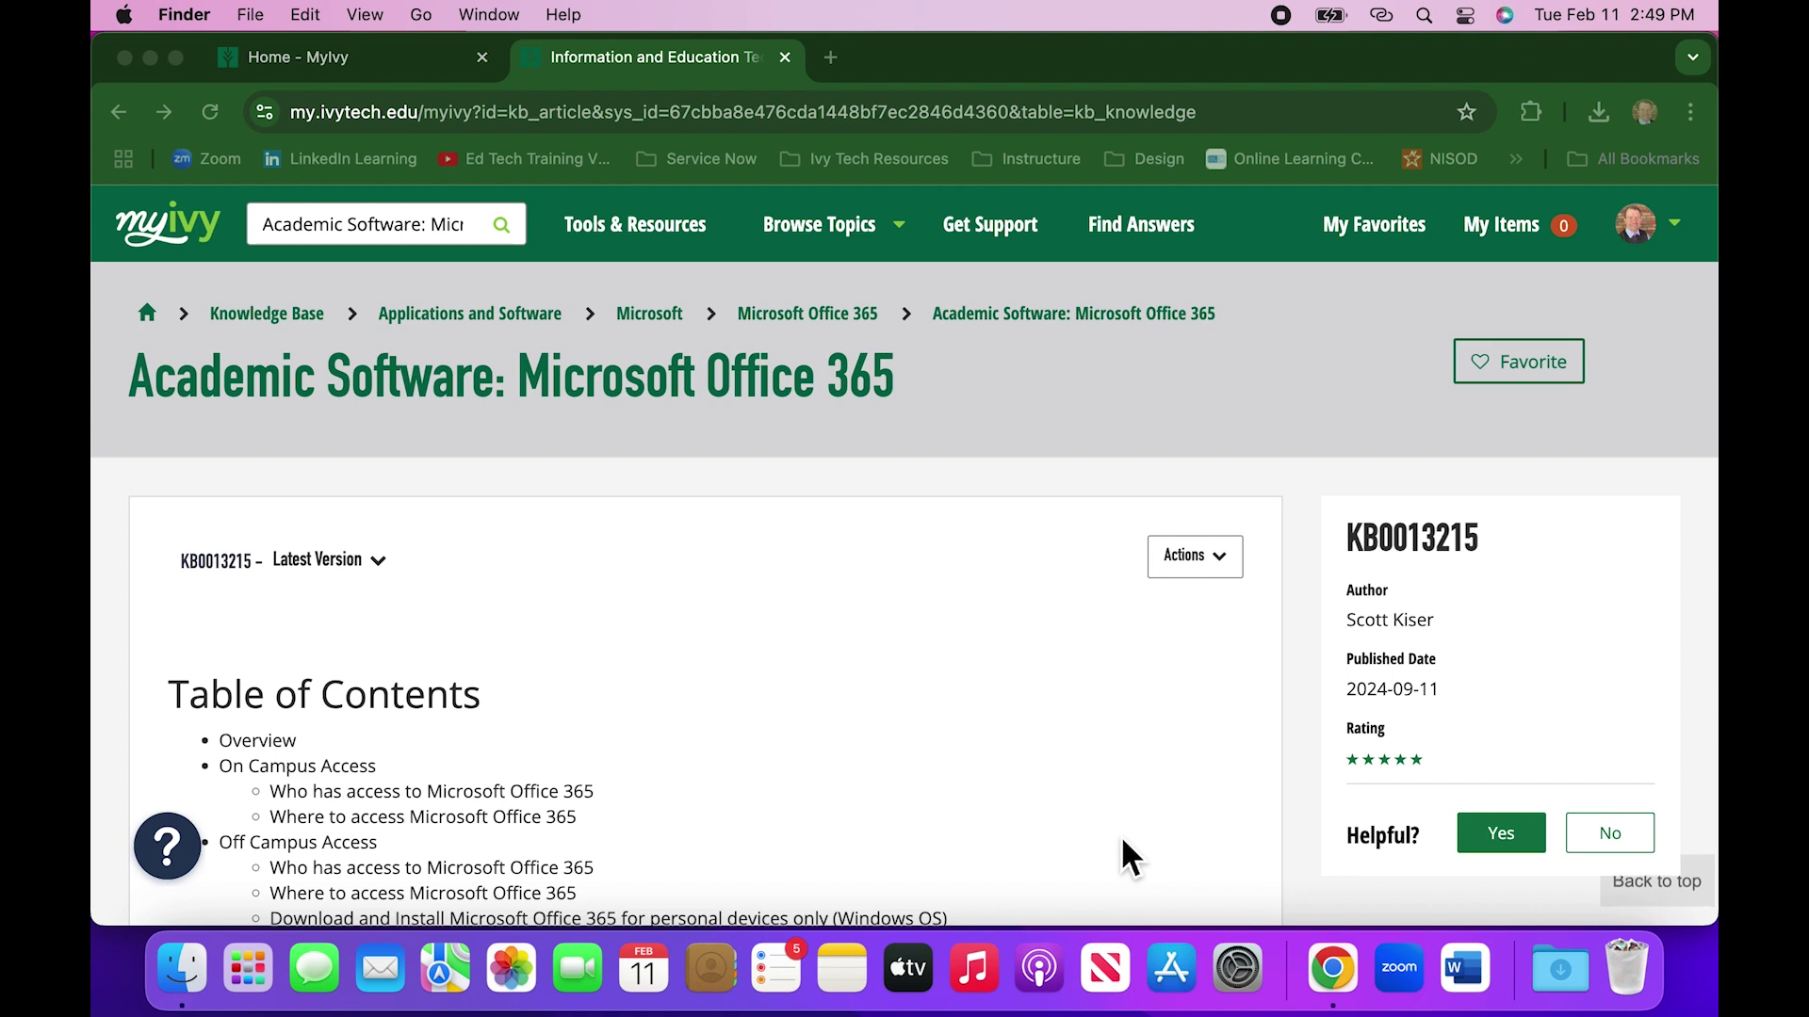
# Step: Return to the MyIvy 'Academic Software: Microsoft Office 365' article and focus its search box
pyautogui.click(402, 240)
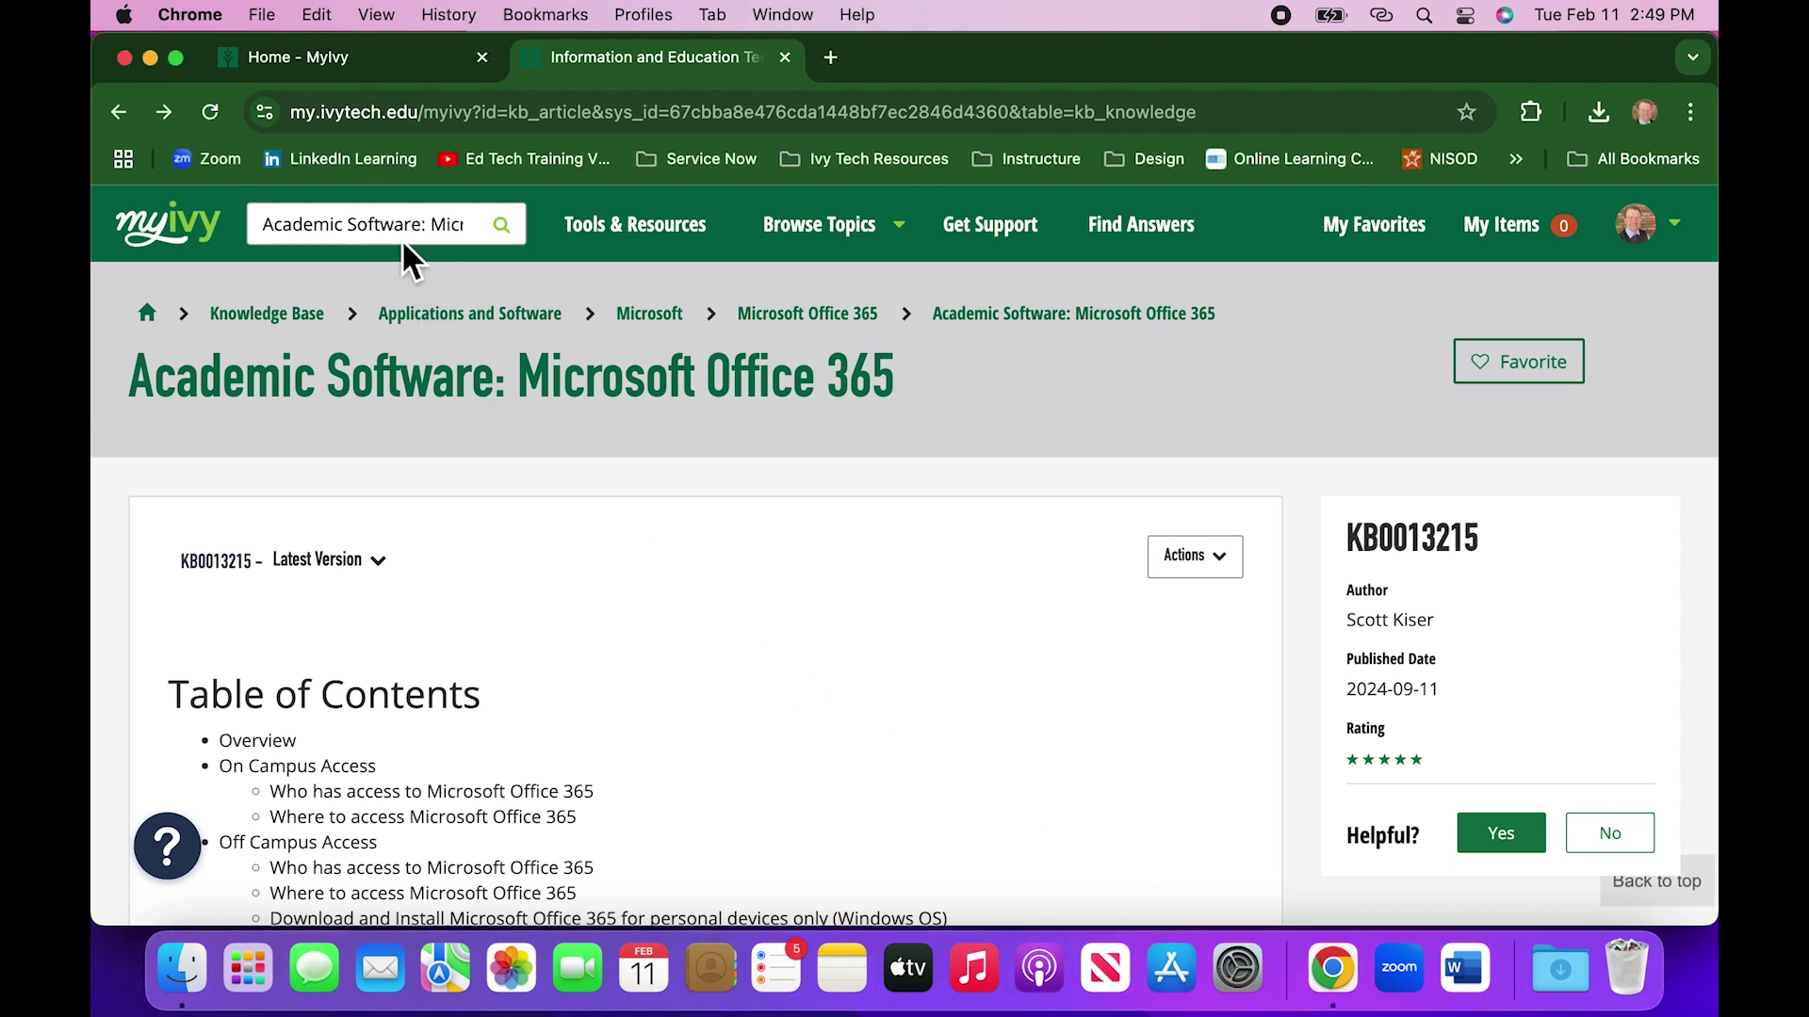
pyautogui.click(405, 241)
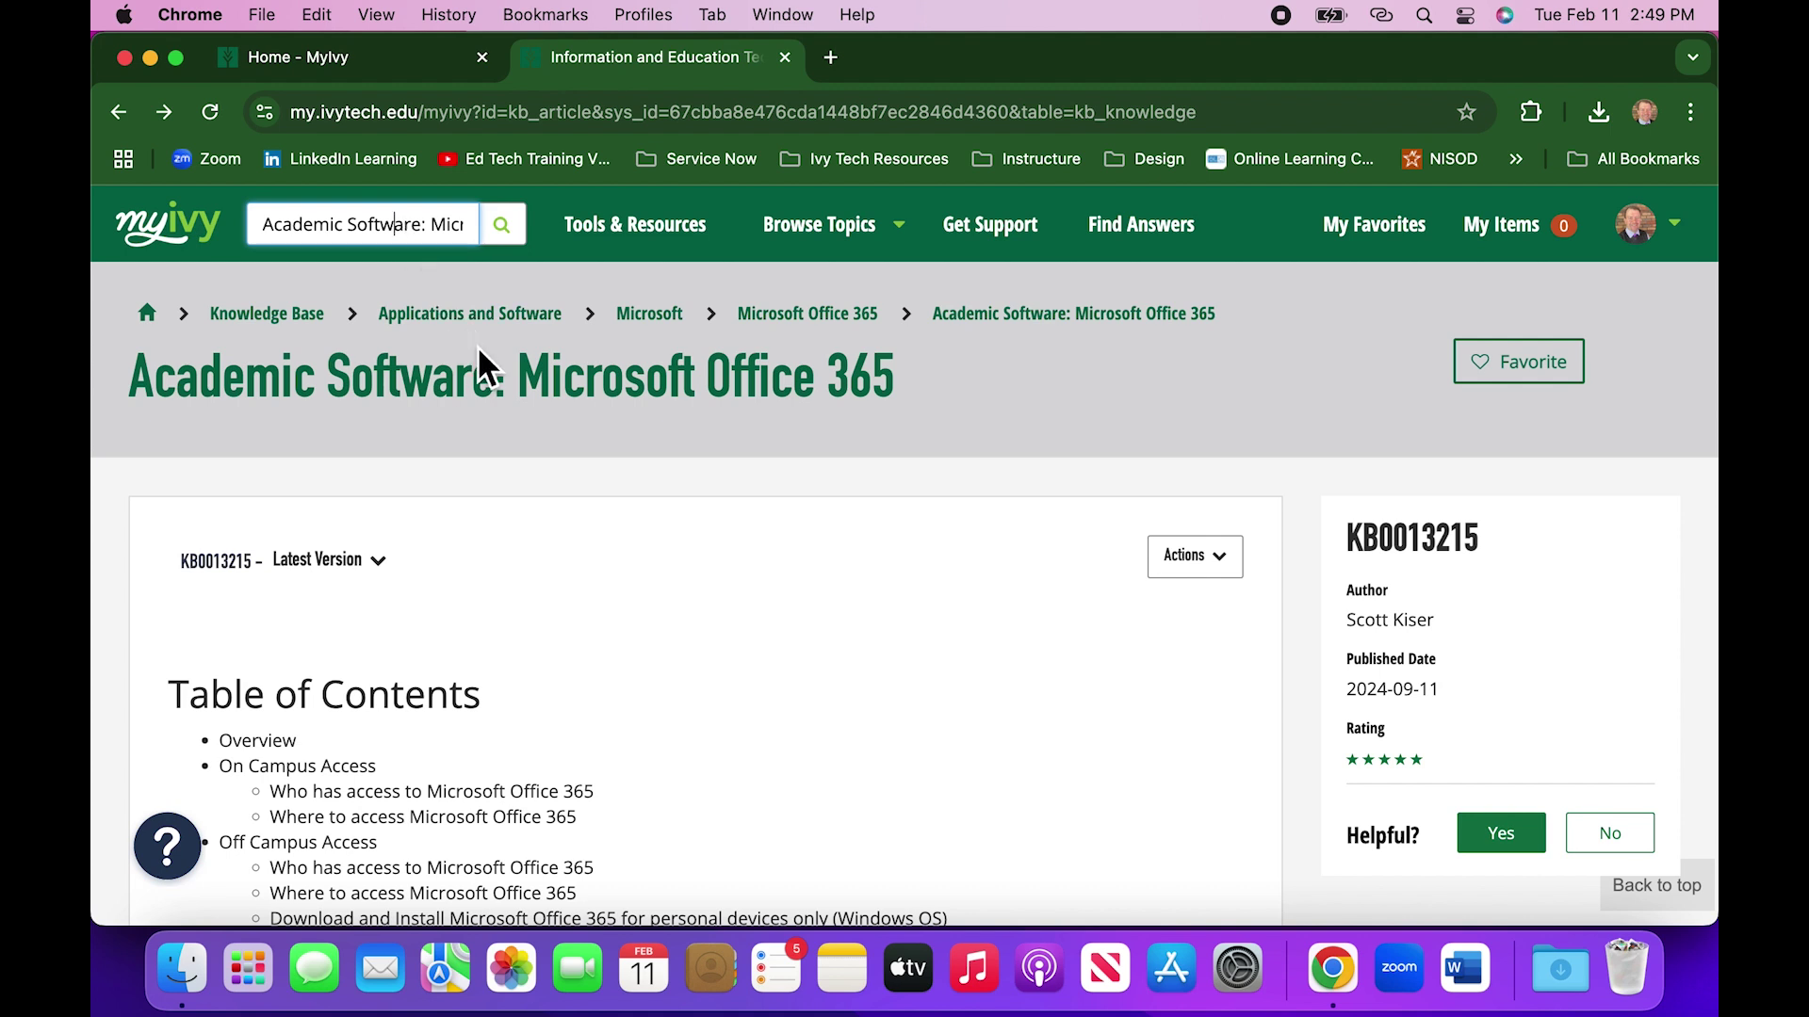